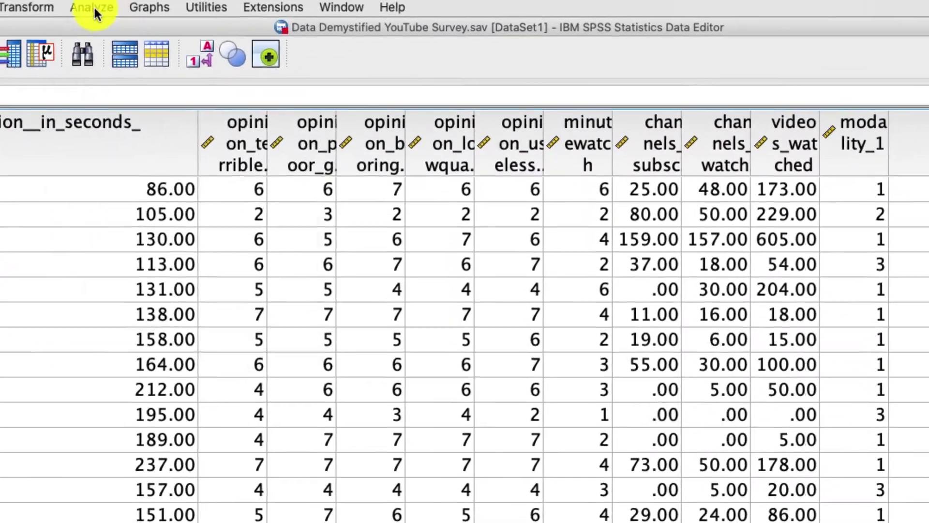
Open the One-Way ANOVA contrast settings, then cancel without making changes
left_click(236, 5)
mouse_move(126, 80)
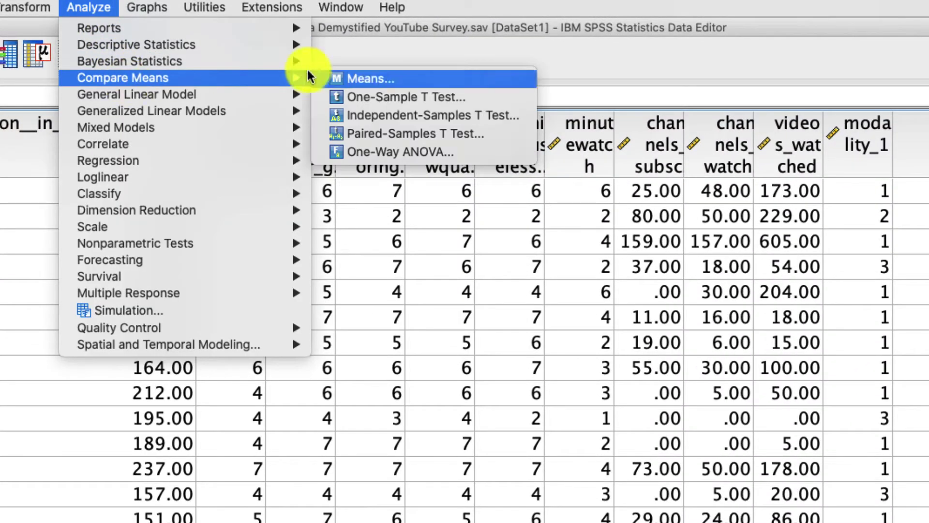
left_click(396, 151)
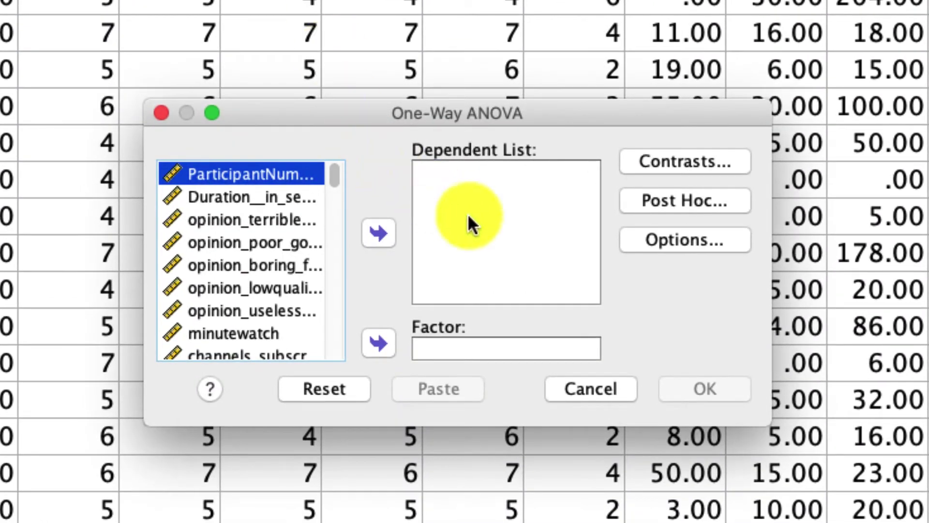
left_click(704, 164)
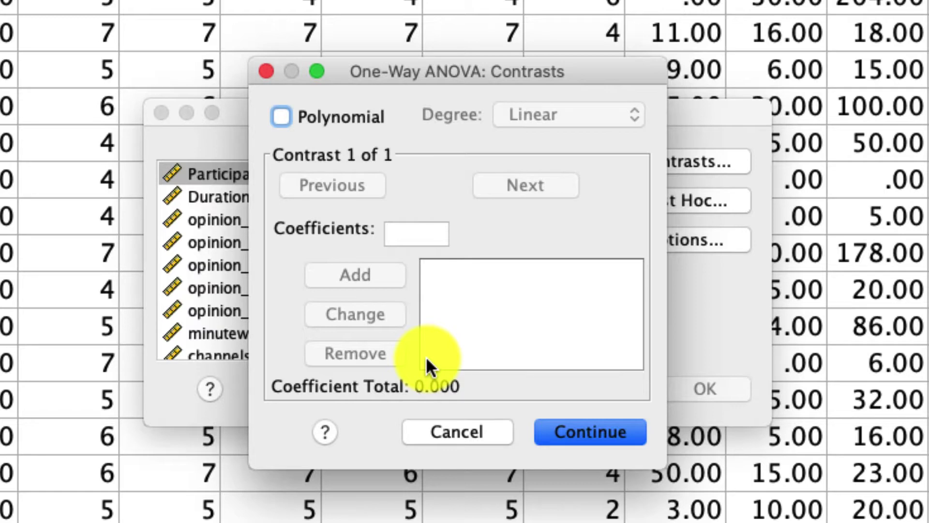
left_click(453, 432)
left_click(576, 396)
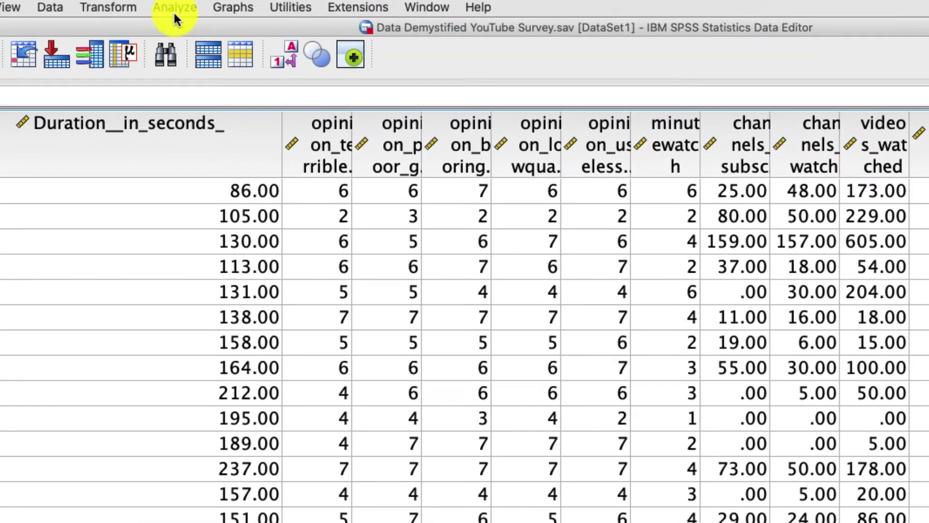
Set up a Univariate GLM with average_opinion as dependent and gender as fixed factor
left_click(176, 8)
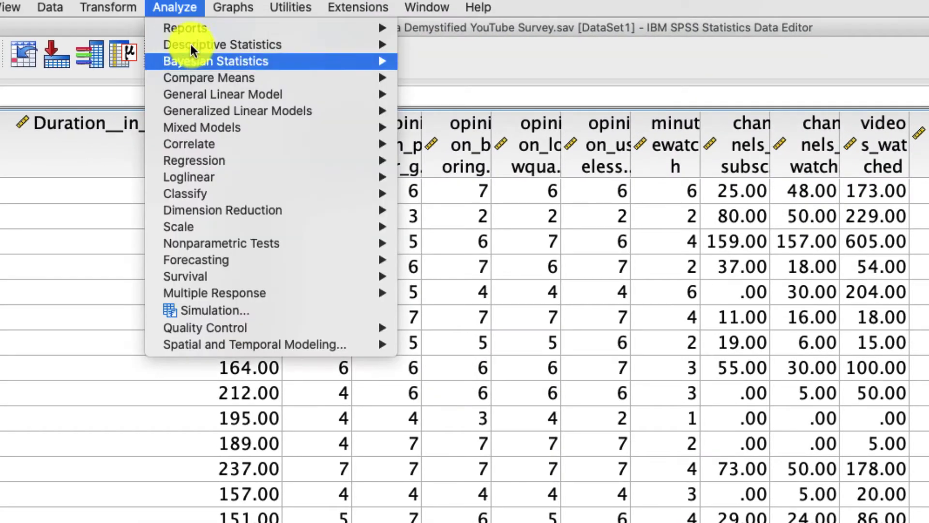
mouse_move(212, 101)
left_click(477, 96)
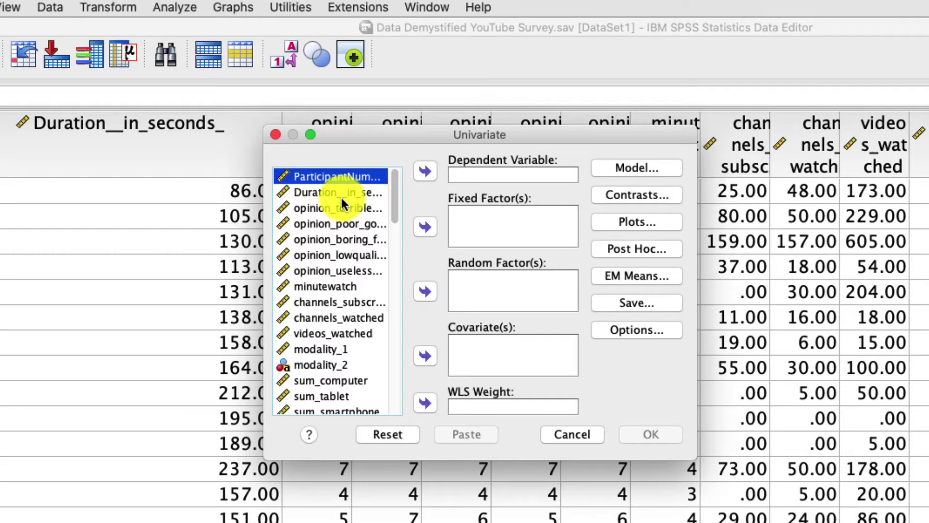
scroll(342, 204, "down", 10)
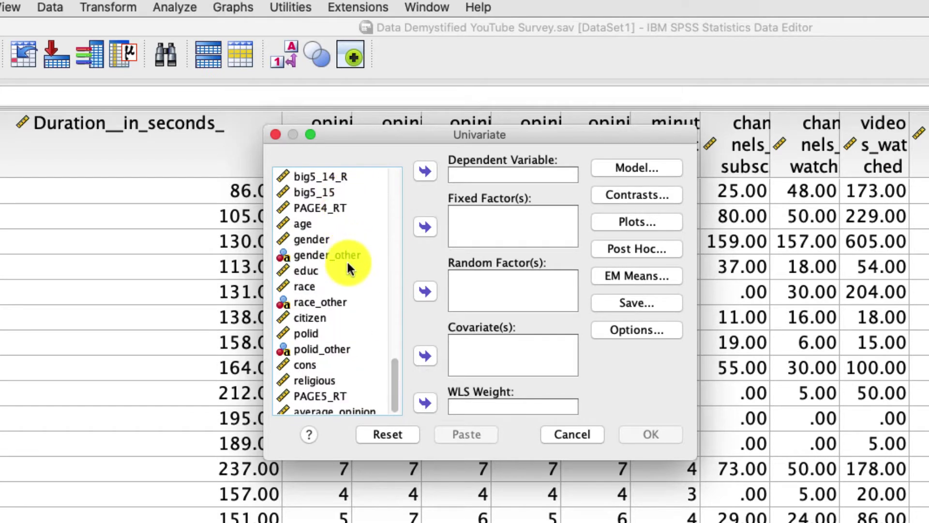
left_click(329, 248)
left_click(330, 240)
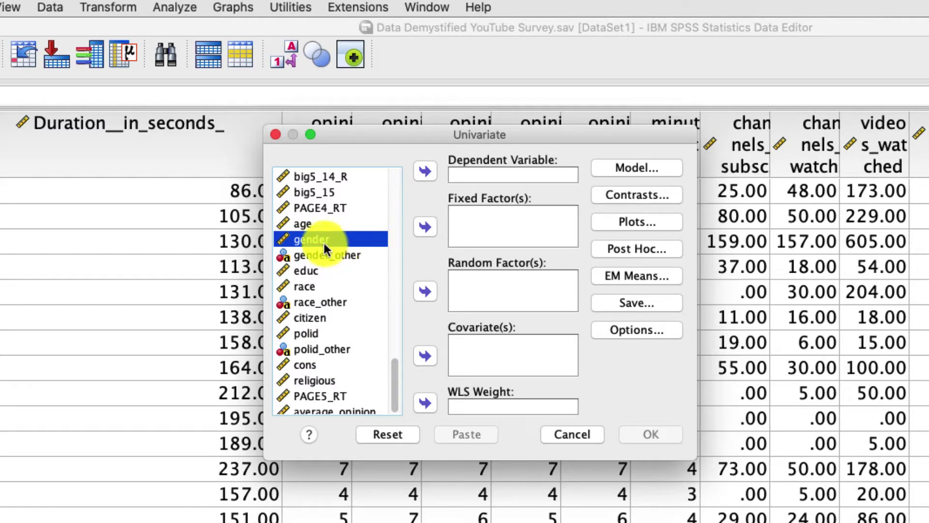
left_click(419, 230)
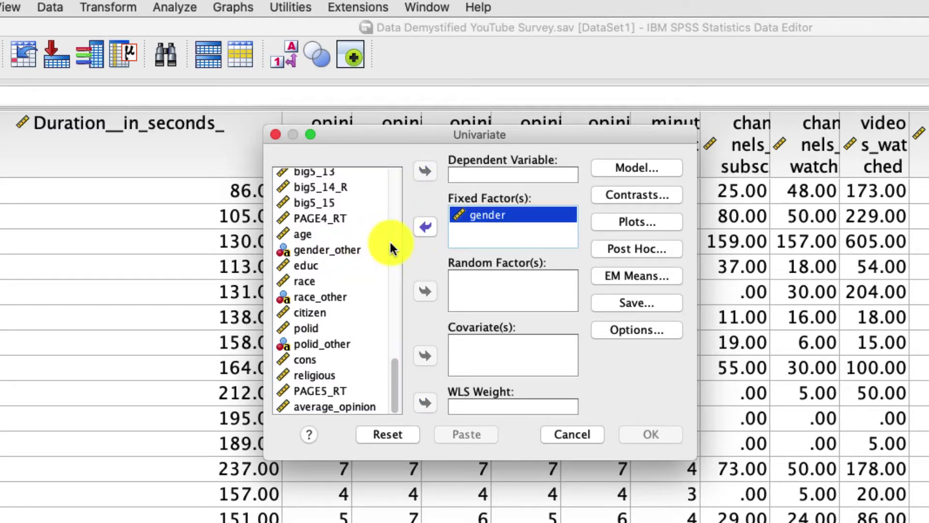
left_click(339, 406)
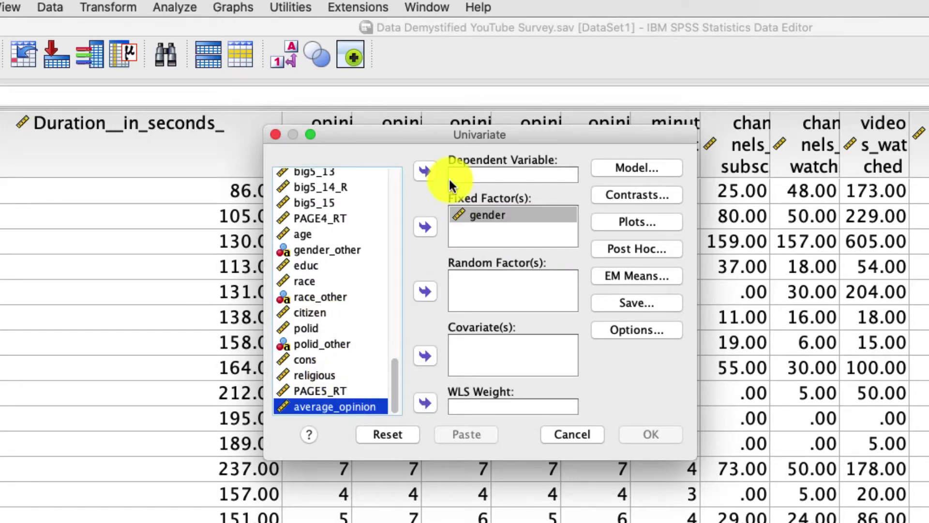
left_click(423, 179)
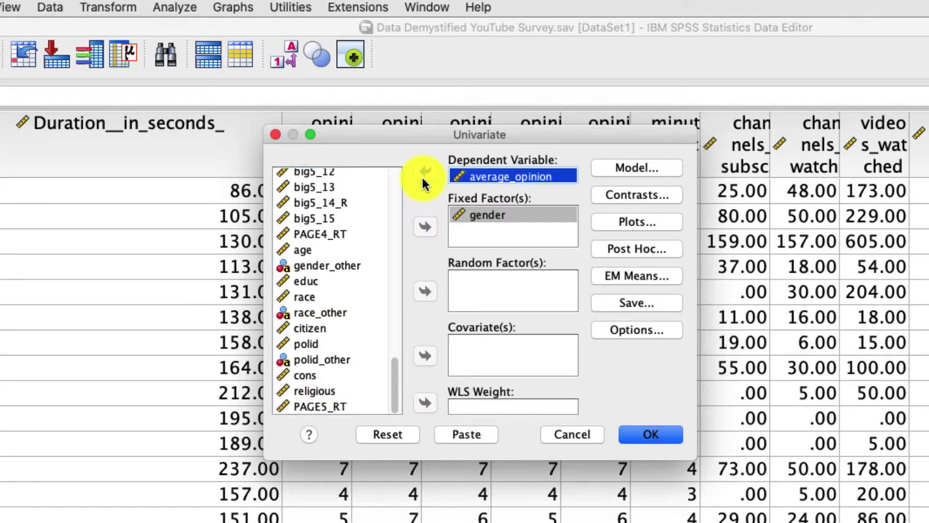
Request estimated marginal means for OVERALL and gender
left_click(632, 276)
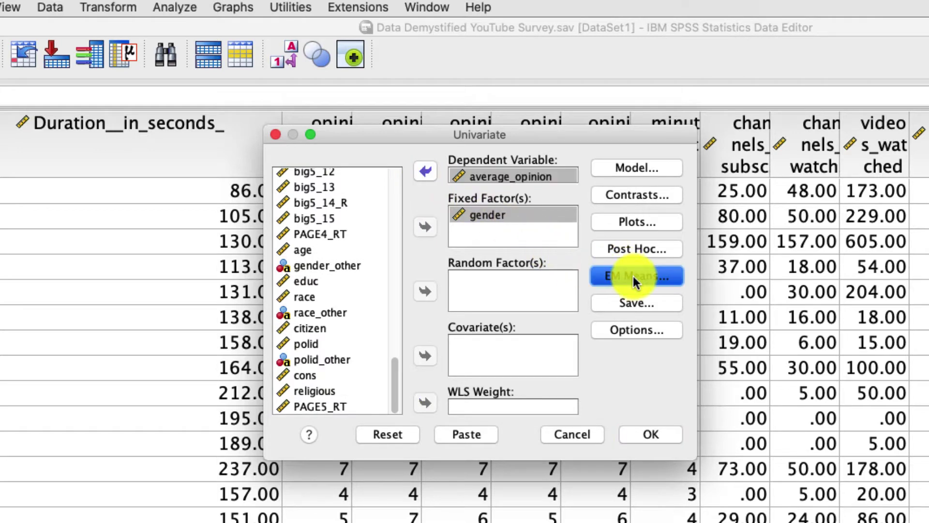
key("shift+Down")
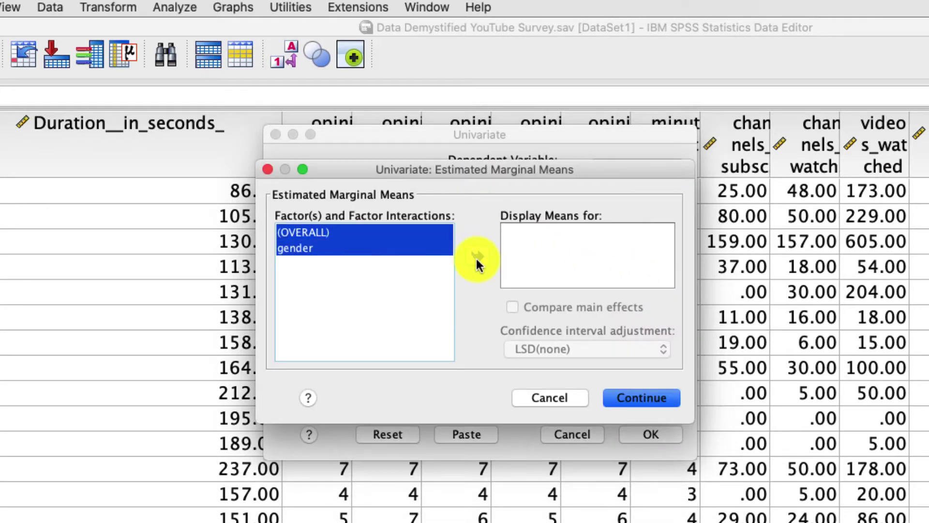
left_click(477, 258)
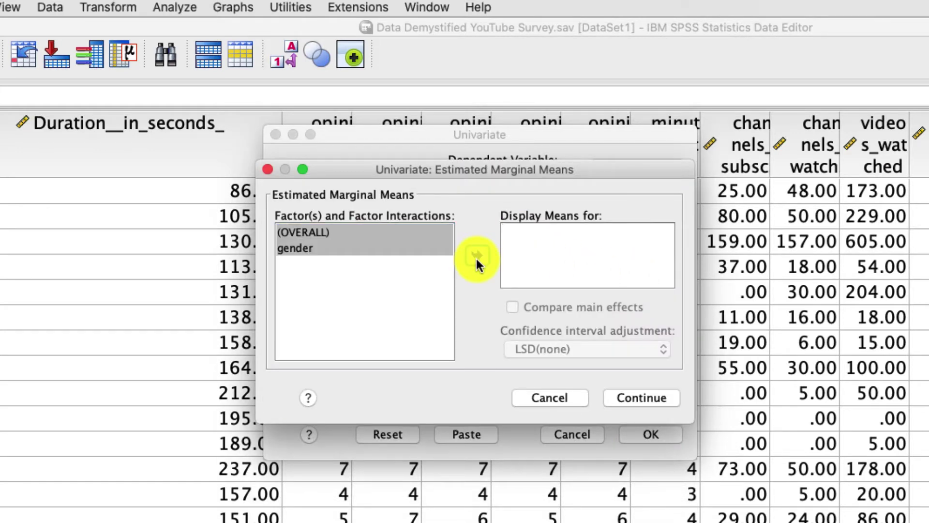
left_click(618, 396)
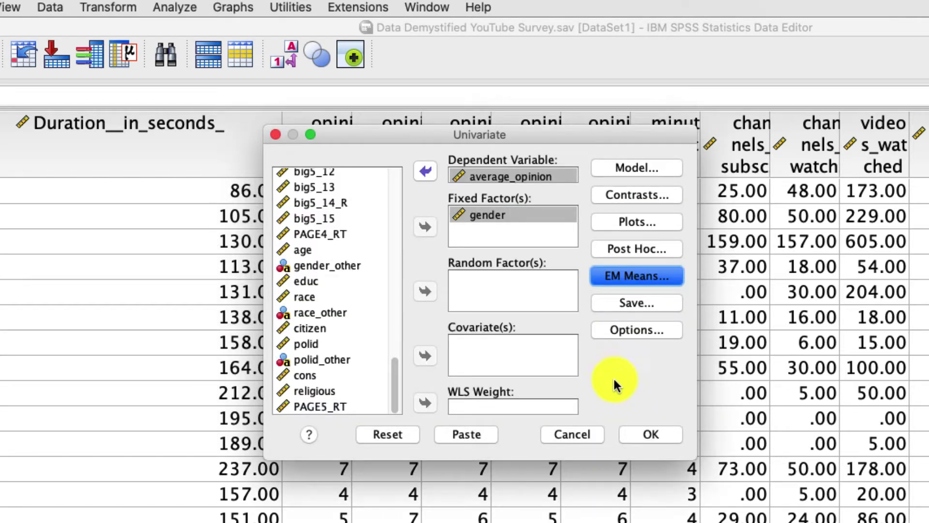
Run the analysis and review the between-subjects effects (gender F = 2.312, Sig. = .100) and gender means tables
left_click(660, 439)
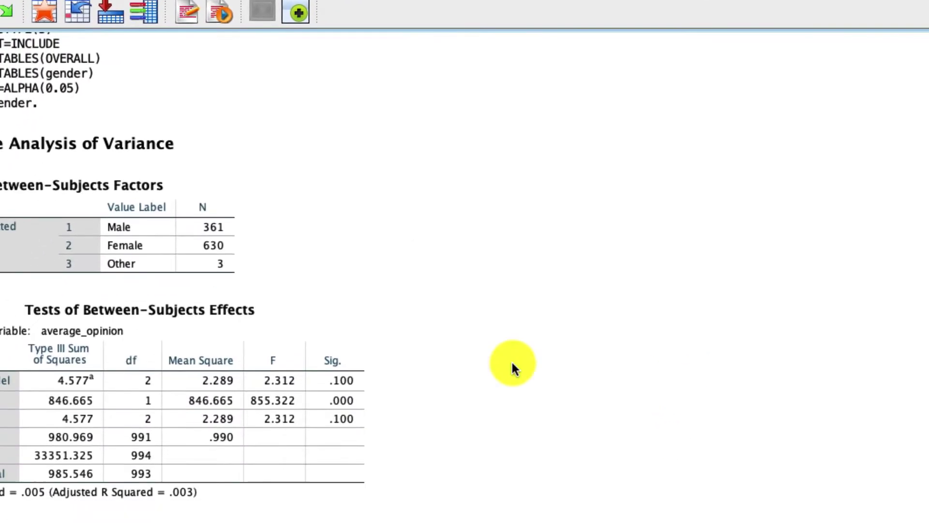
left_click(296, 225)
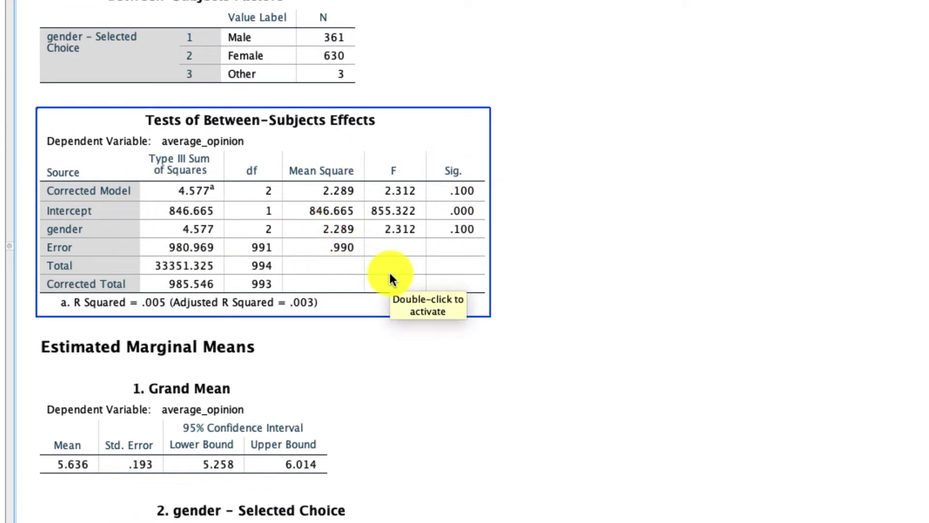
scroll(391, 280, "down", 1)
left_click(377, 455)
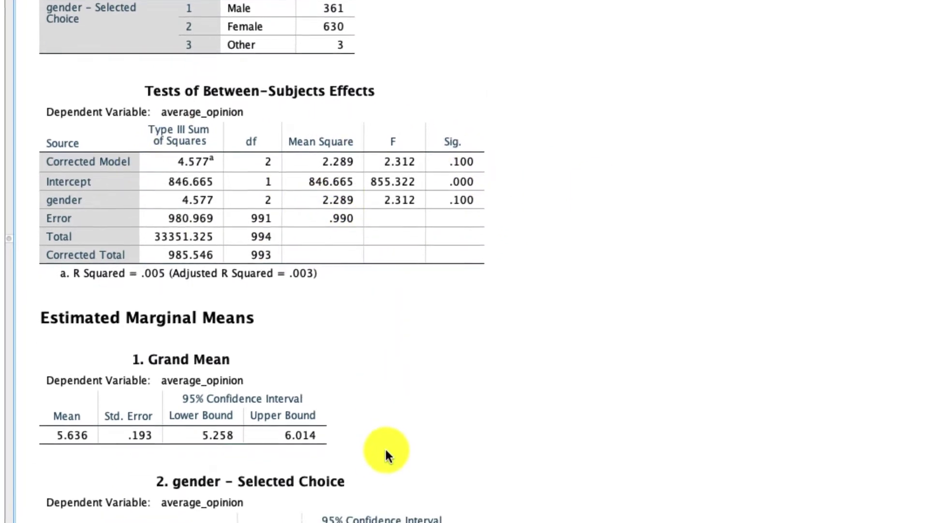
left_click(178, 501)
left_click(221, 492)
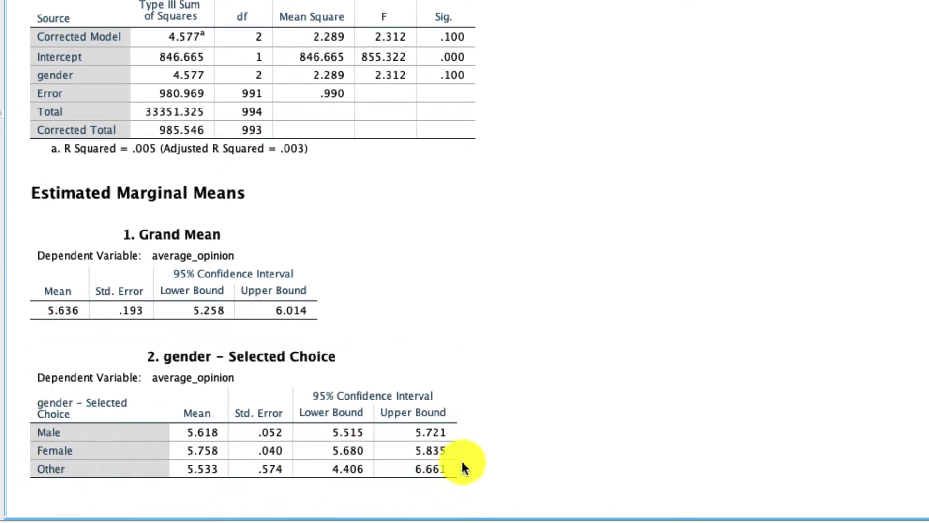
left_click(437, 422)
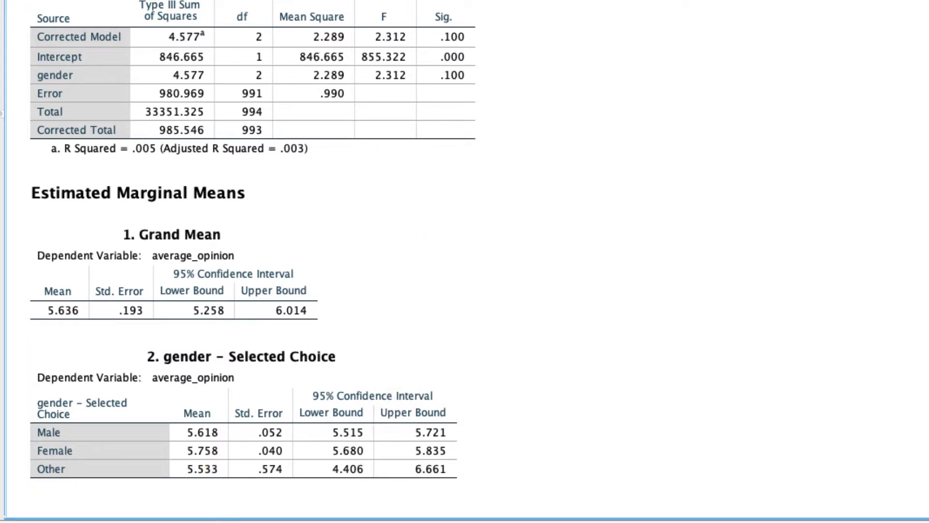
left_click(296, 361)
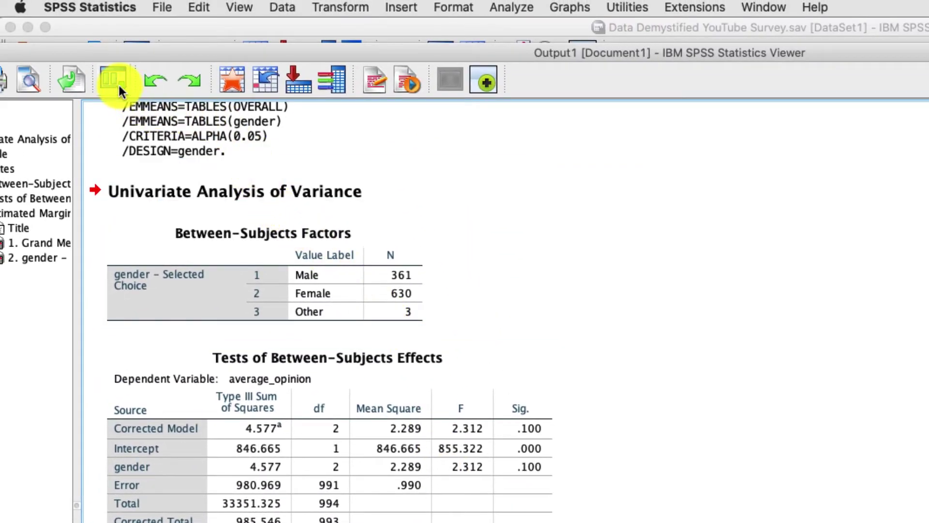
Recall the Univariate analysis and paste its UNIANOVA syntax into a new Syntax Editor
left_click(118, 83)
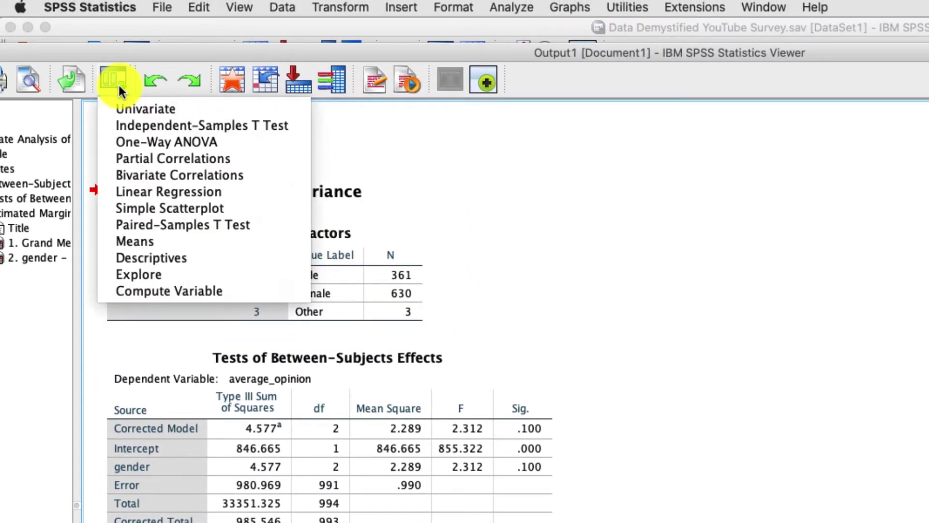
left_click(129, 109)
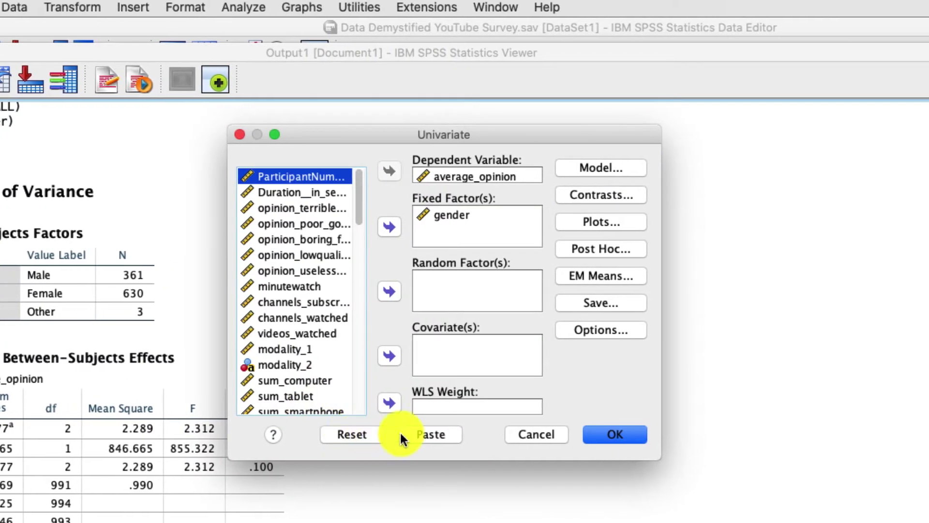
left_click(697, 434)
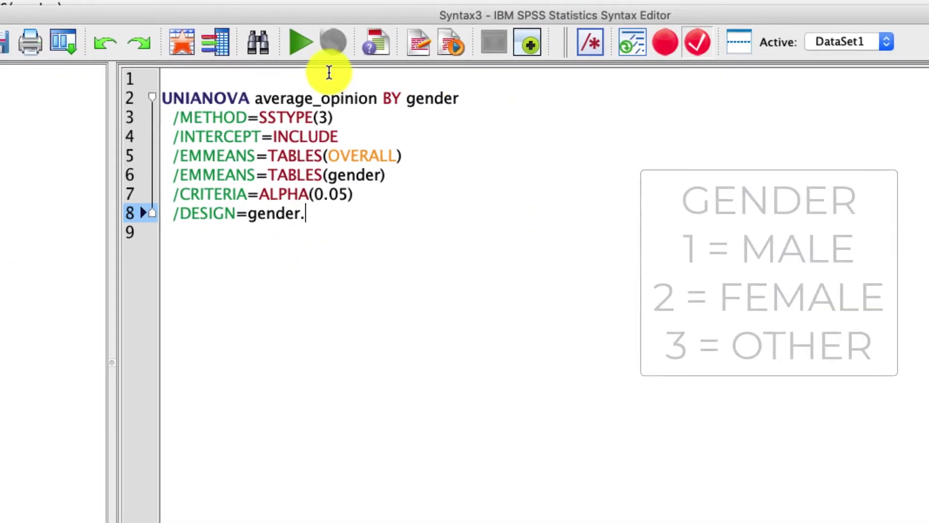
Replace UNIANOVA with GLM on line 2 of the syntax
double_click(203, 99)
type("GLM")
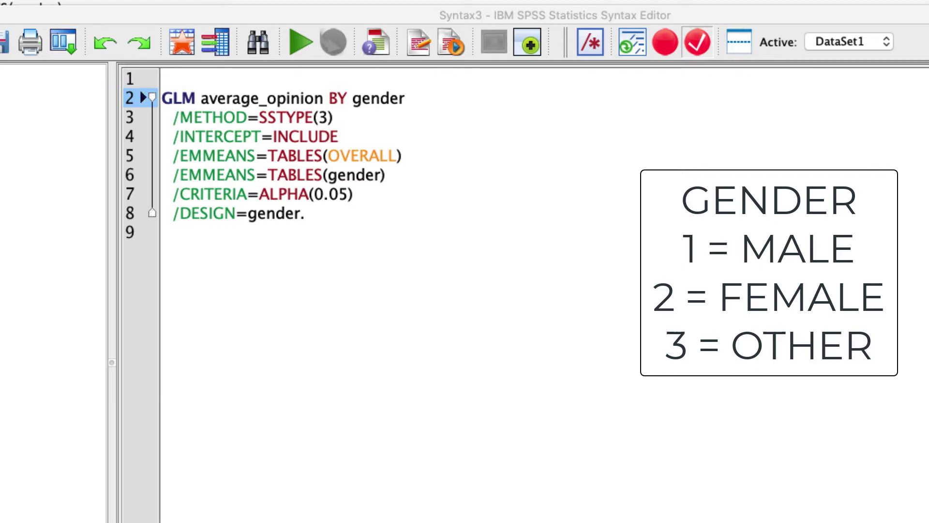
Run the GLM command, then add a line 5 starting /lmatrix 'Male vs. Female'
key("super+r")
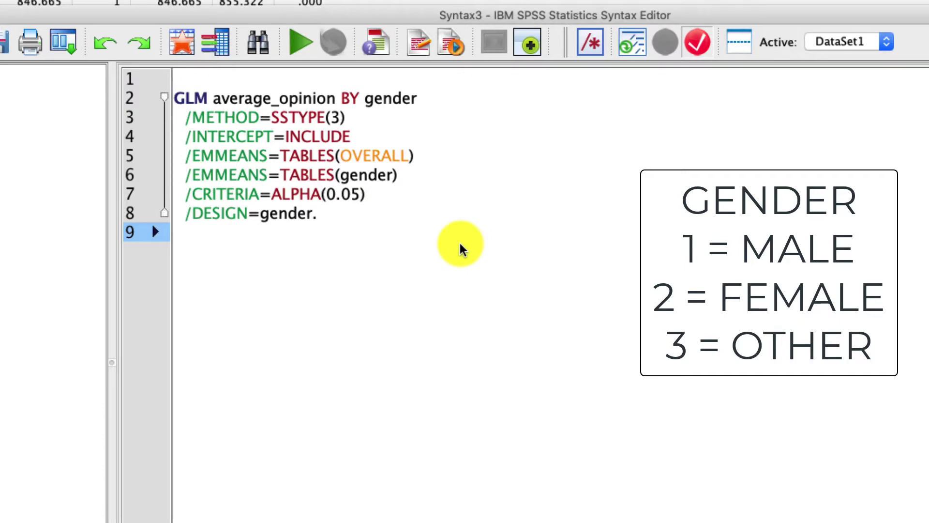
left_click(370, 141)
key("Return")
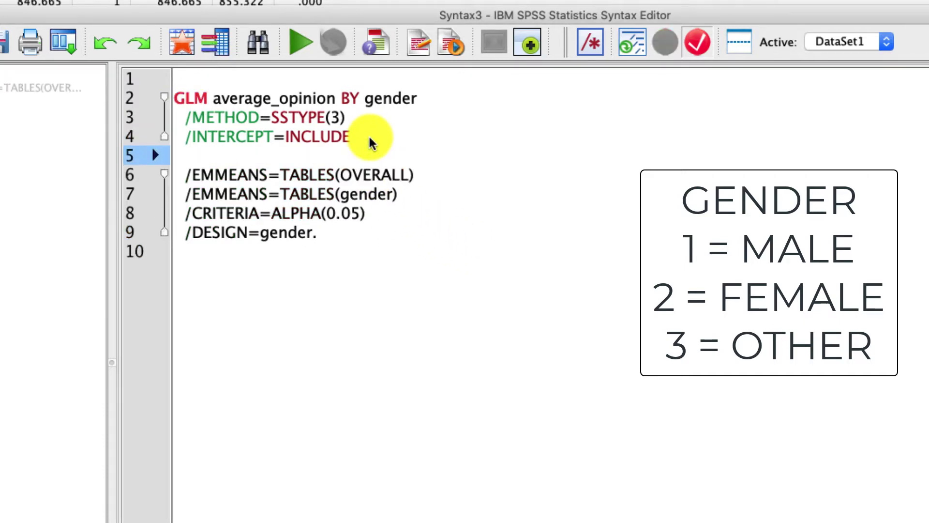
type("/")
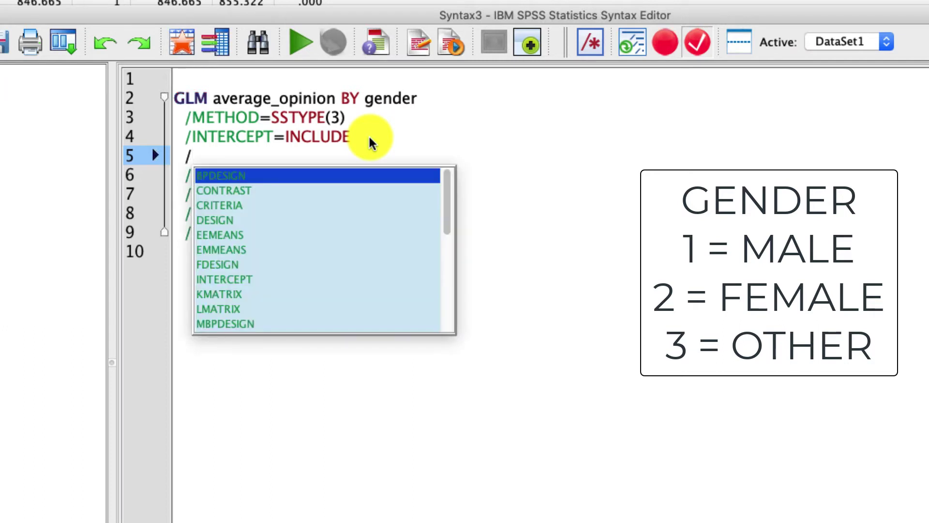
type("l")
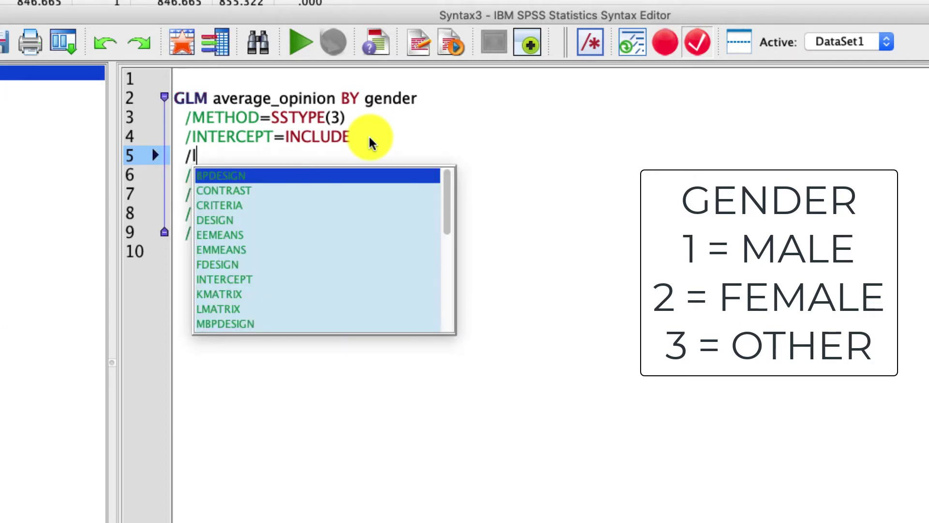
type("matrix")
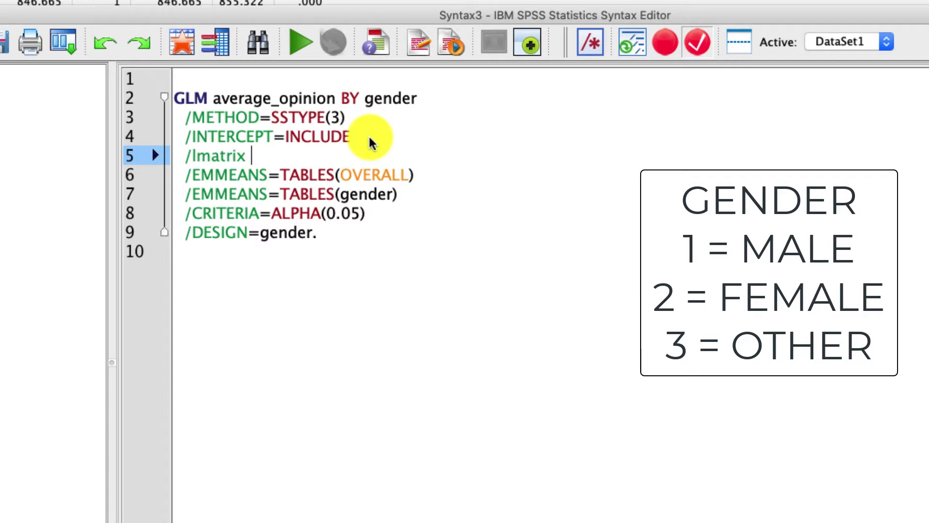
type("'m")
key("BackSpace")
type("Male v")
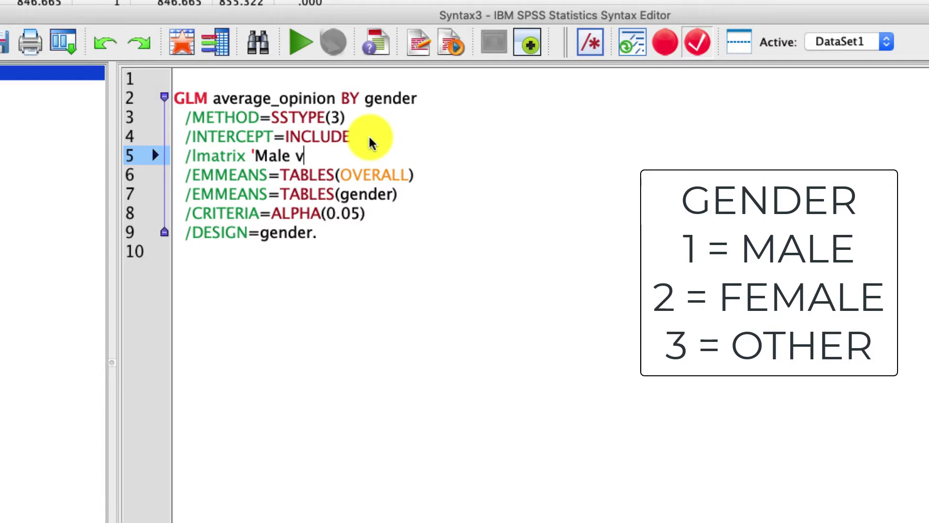
type("s. Female'")
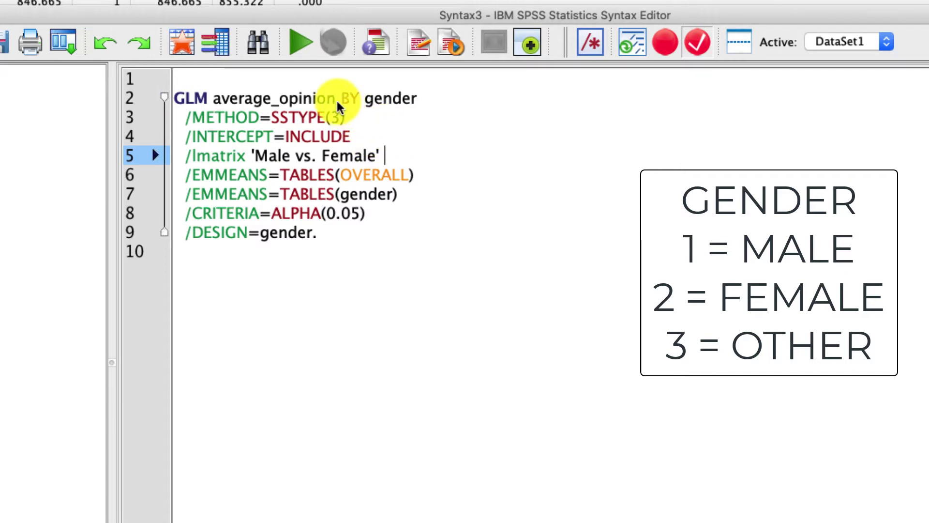
Append gender weights 1 -1 0 to the contrast and review each weight
double_click(381, 98)
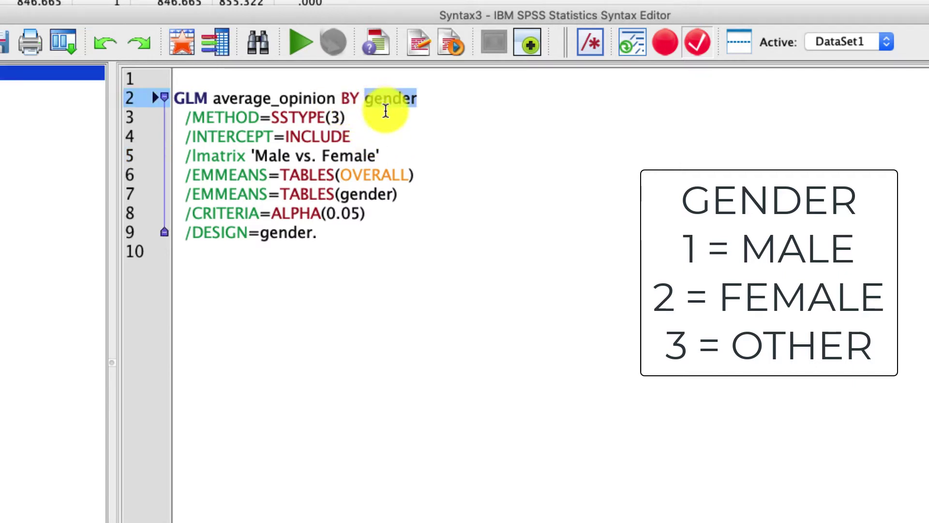
left_click_drag(390, 157, 397, 146)
left_click(394, 155)
type("gender")
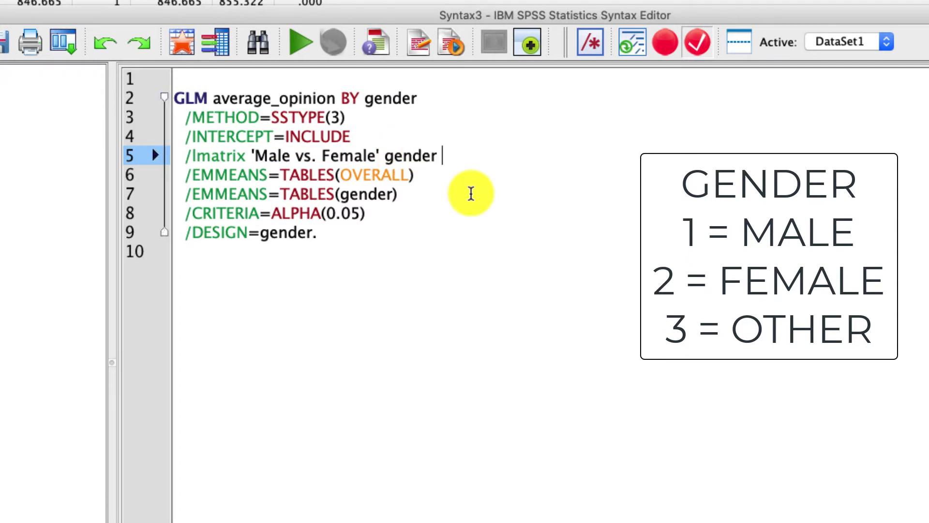
type(" 1 ")
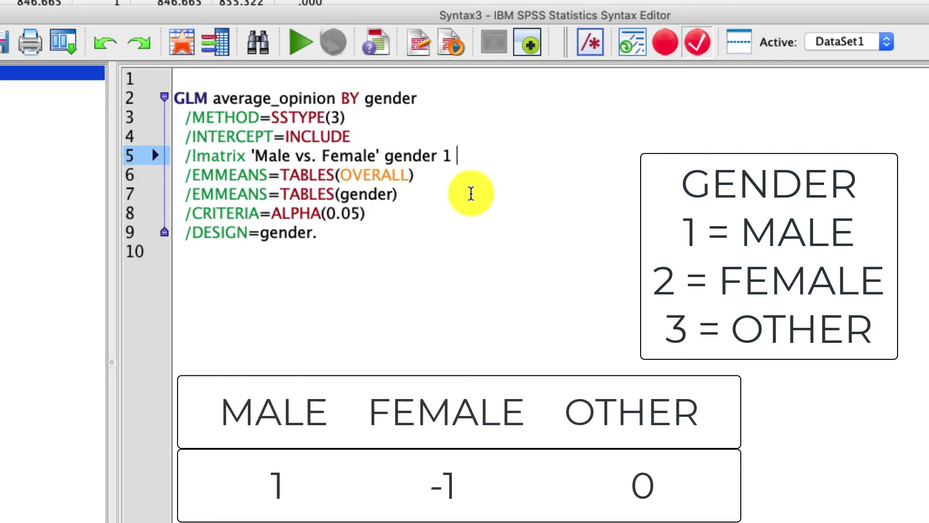
type("-1 0")
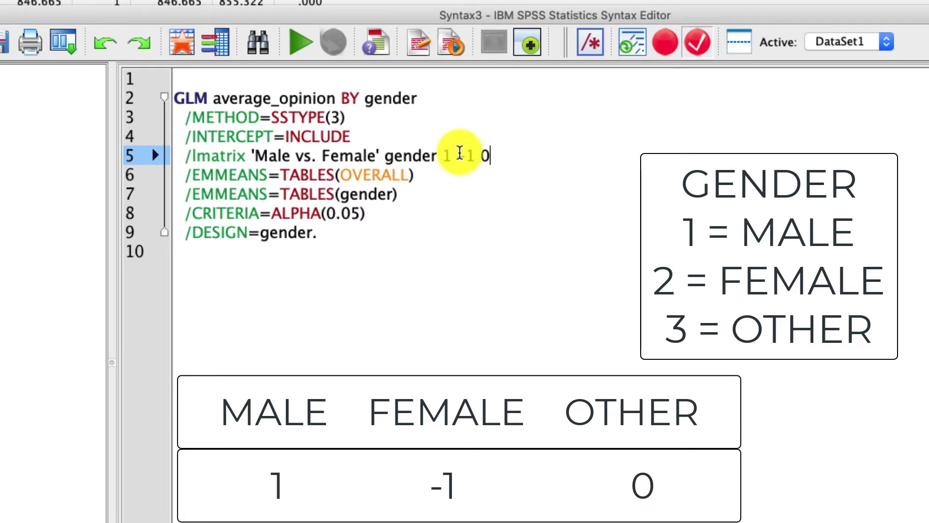
double_click(446, 156)
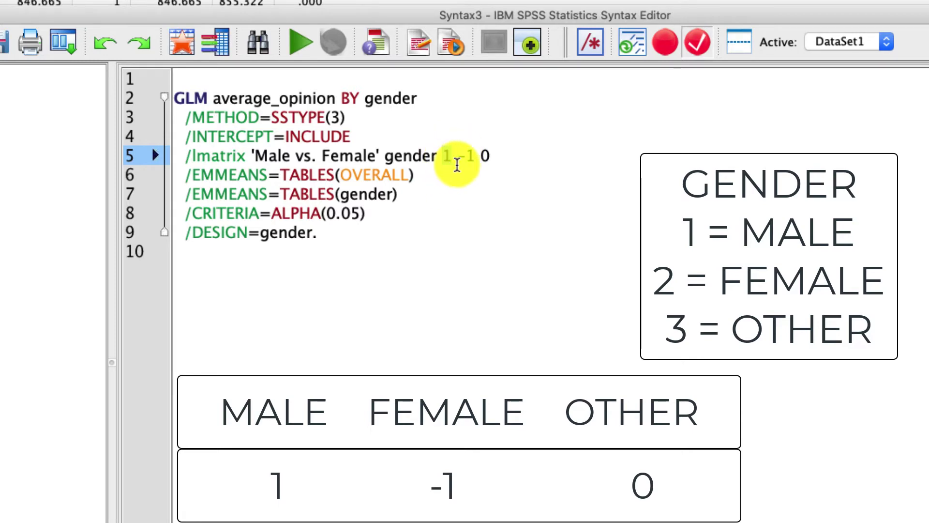
double_click(466, 157)
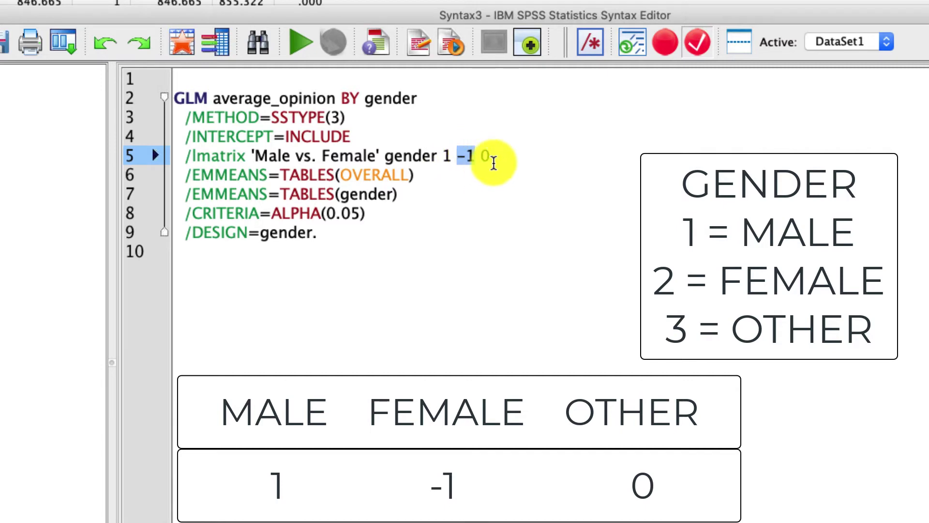
left_click(484, 159)
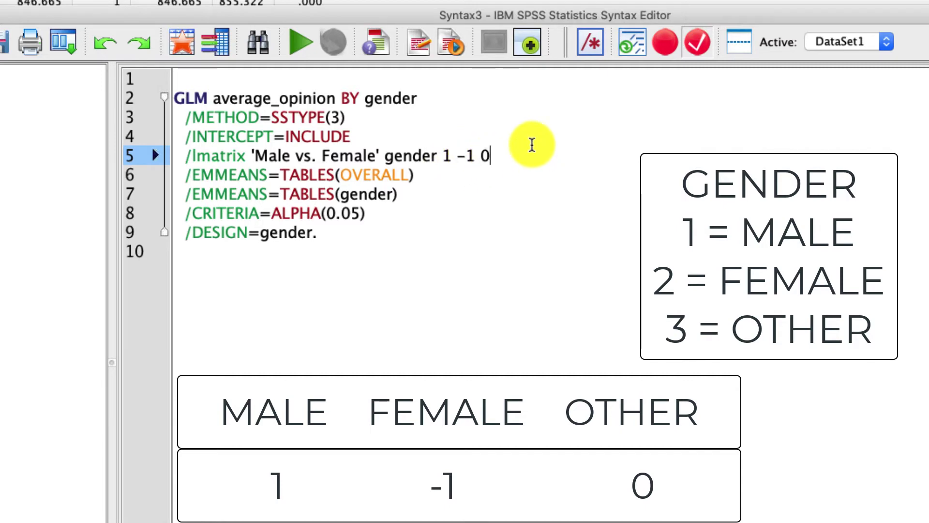
left_click_drag(526, 154, 438, 155)
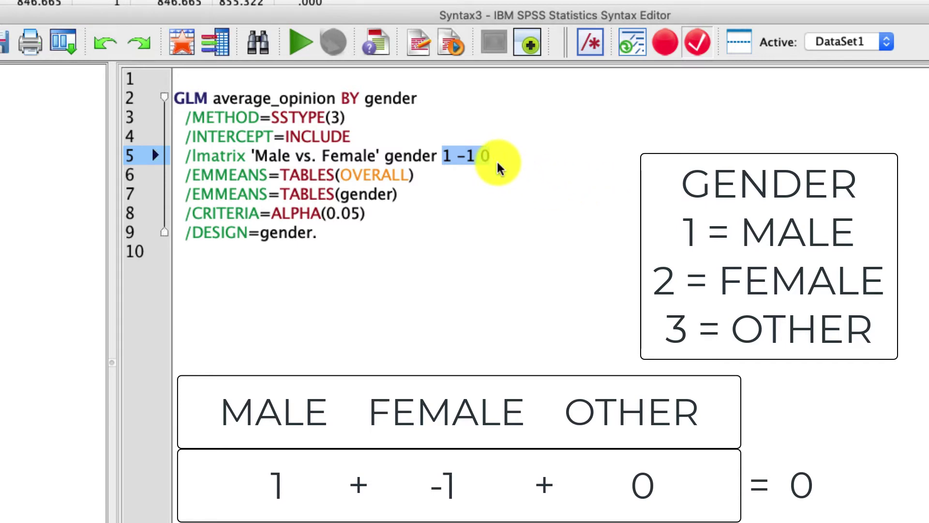
key("Left")
key("Right")
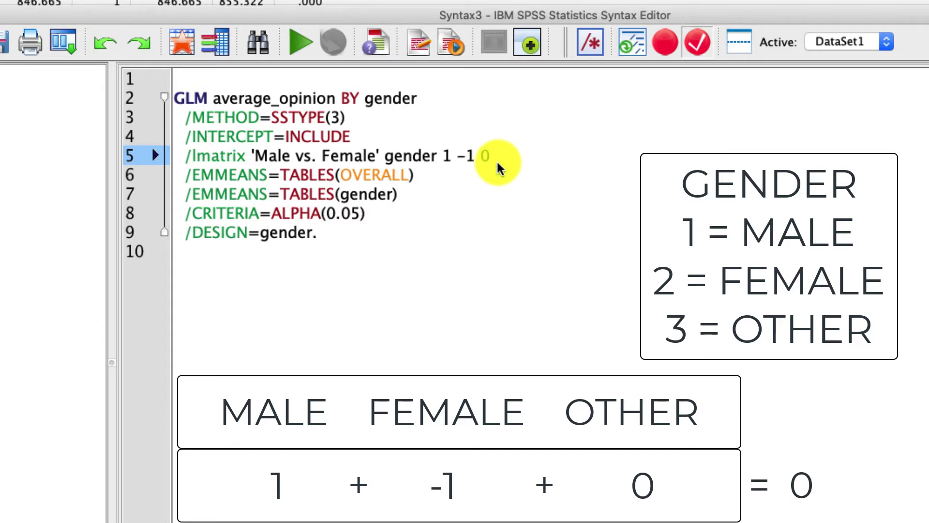
Add line 6: /lmatrix 'Male vs. Female + OTHER' gender 2 -1 -1
left_click(501, 161)
key("Return")
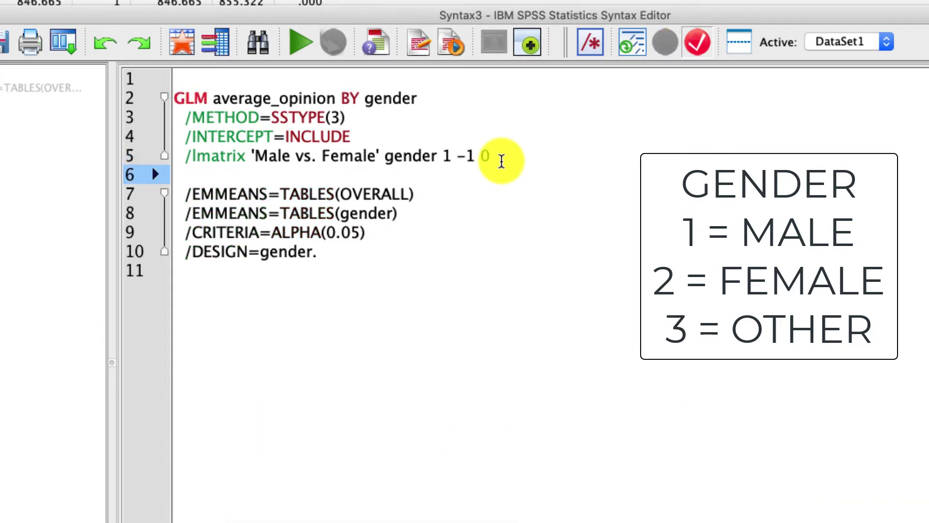
type("/lm")
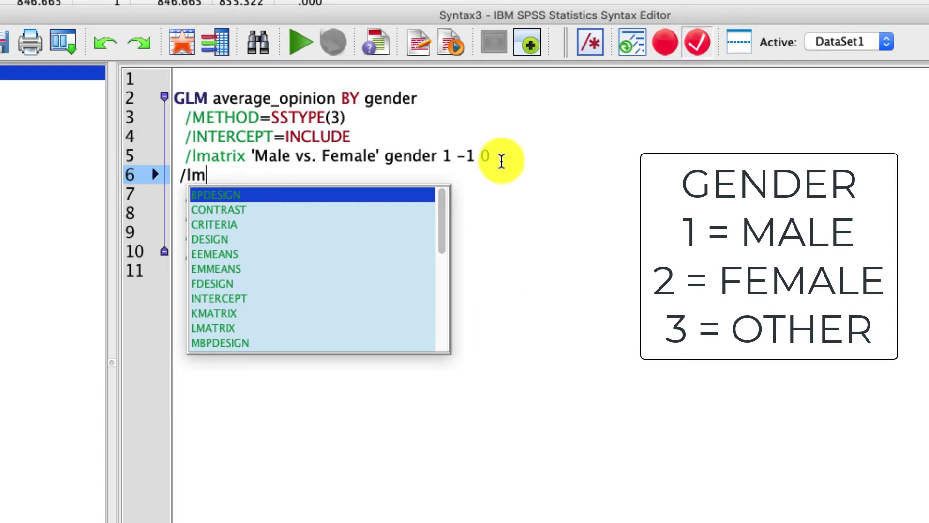
type("atrix 'Ma")
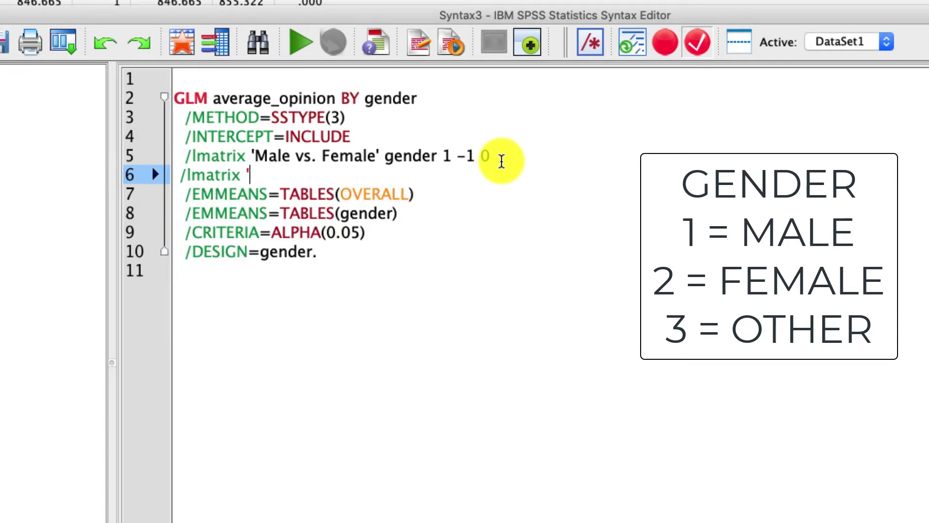
type("le vs. ")
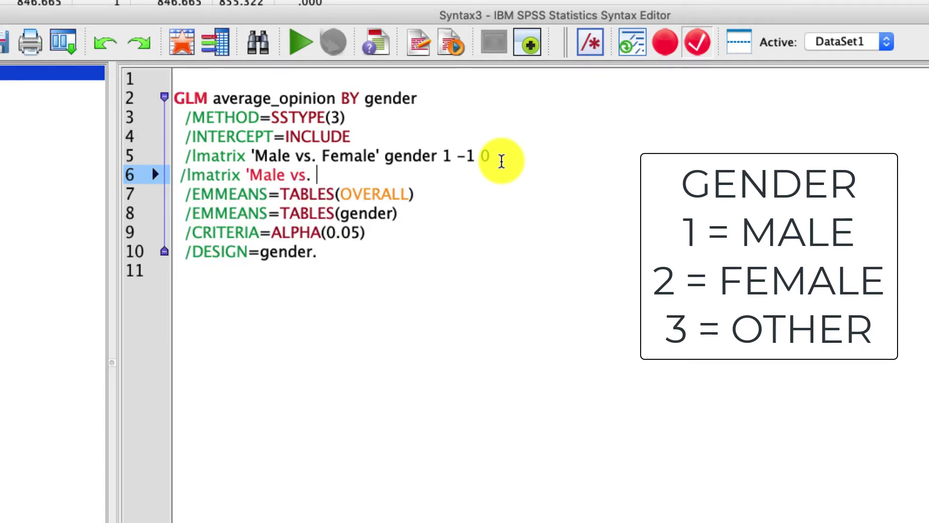
type("Female + OT")
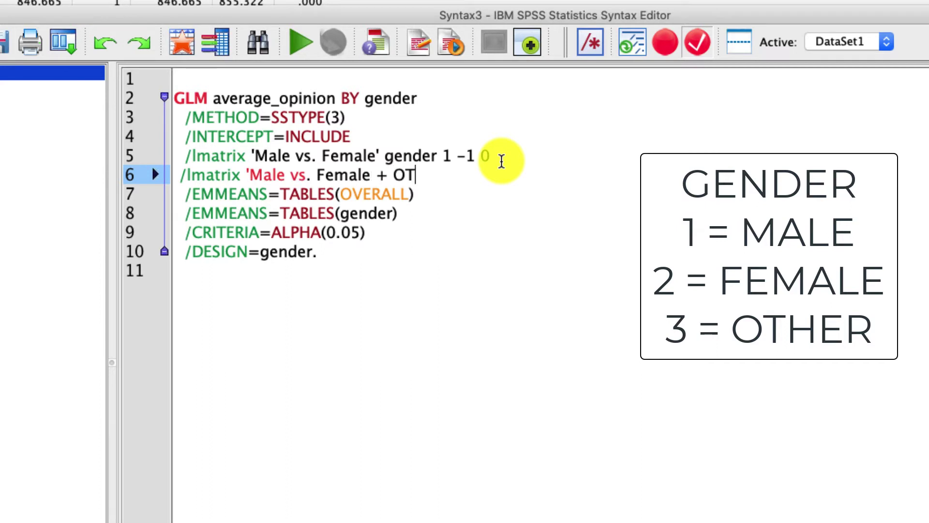
type("HER'")
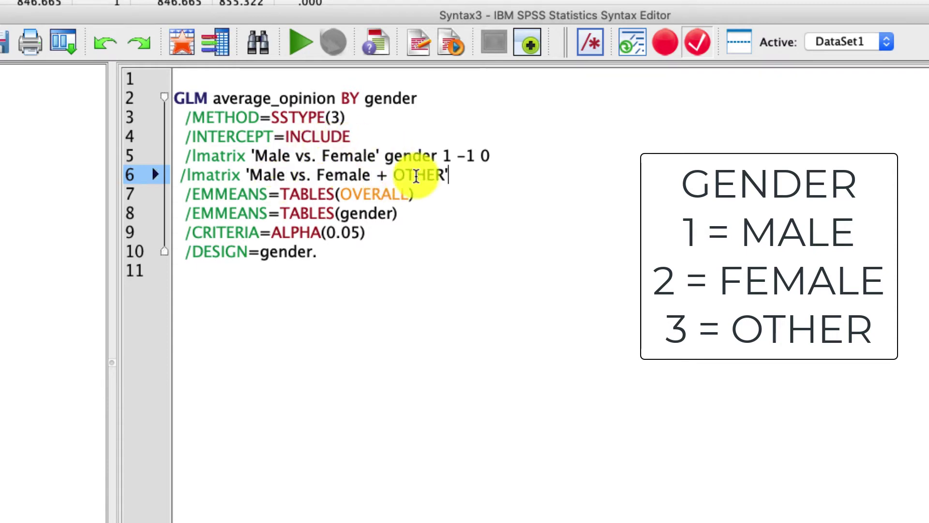
type("gender")
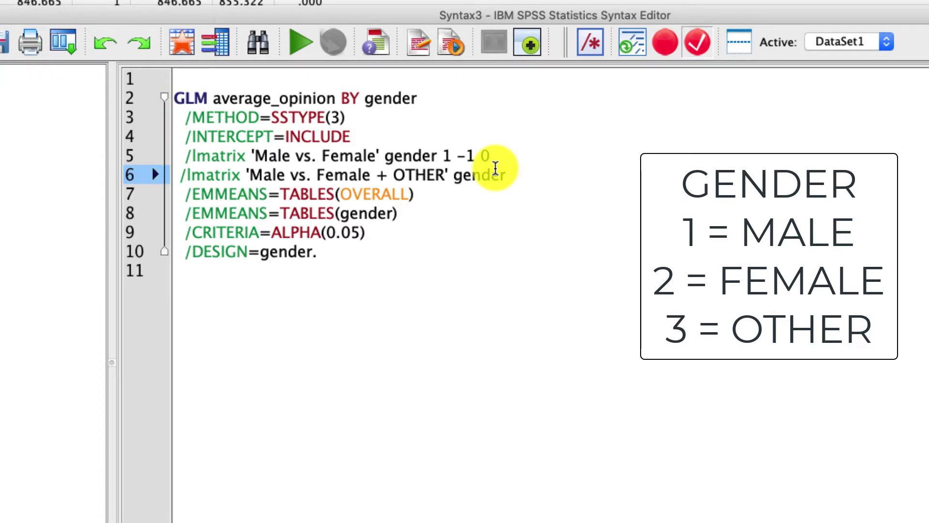
type(" 2 -")
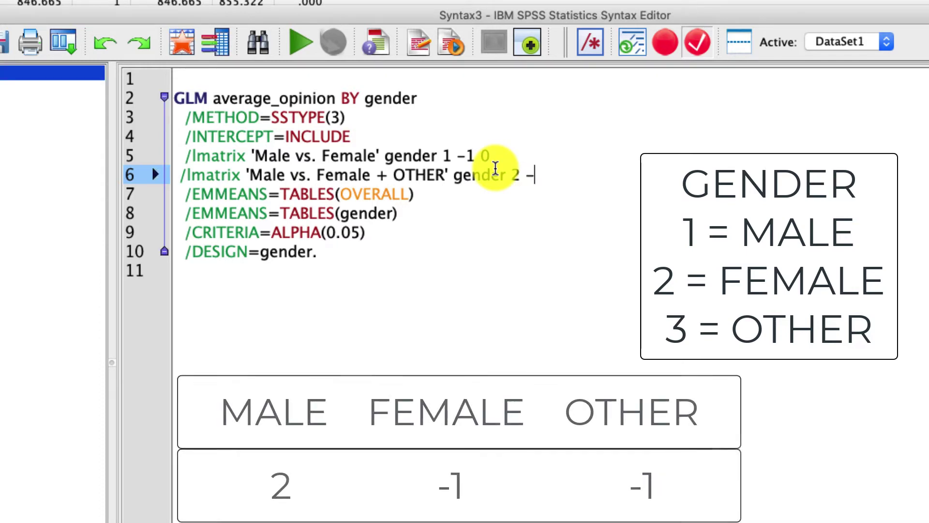
type("1 -1")
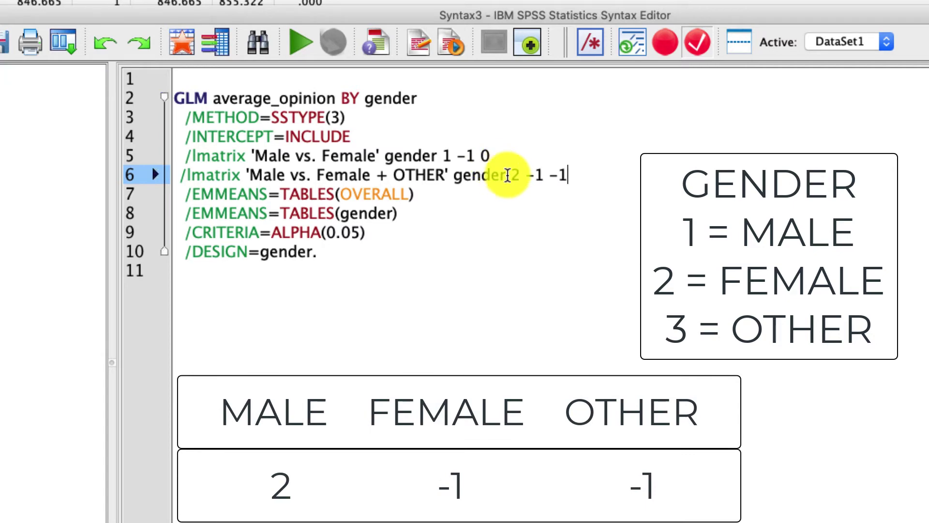
Review the second contrast's weights: 2 for Male and -1 for Female and OTHER
left_click_drag(506, 175, 573, 173)
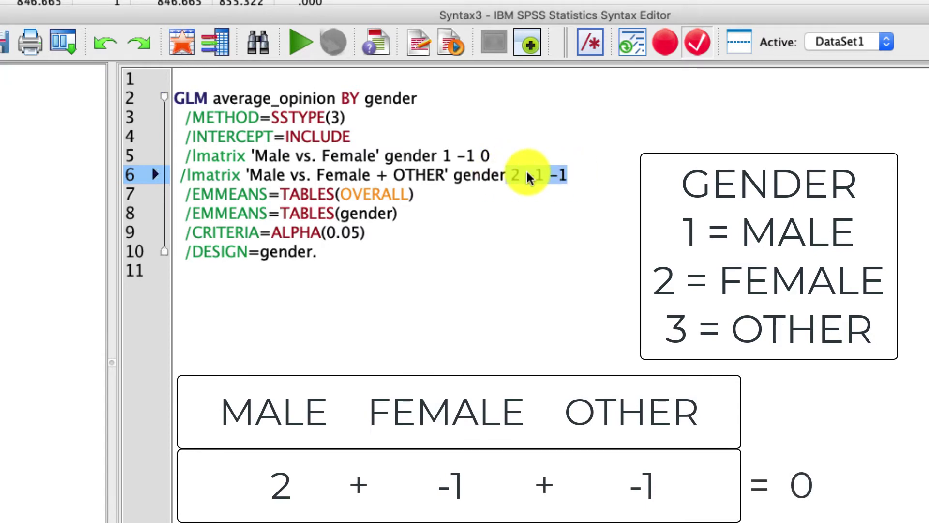
left_click(618, 181)
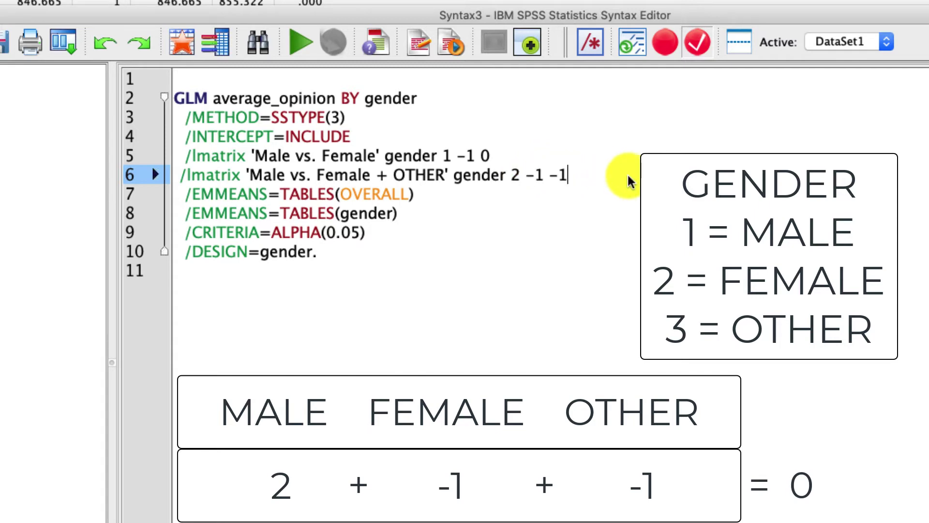
left_click_drag(573, 176, 526, 175)
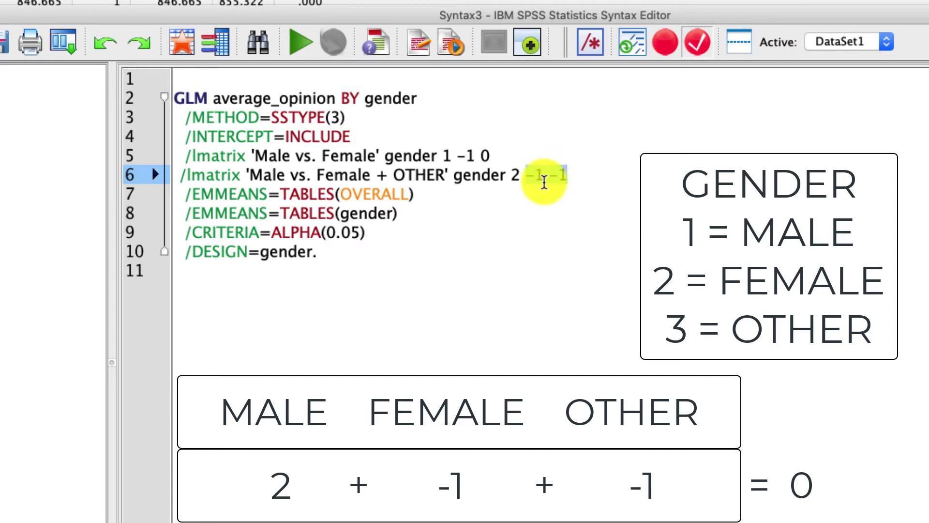
left_click(564, 183, "shift")
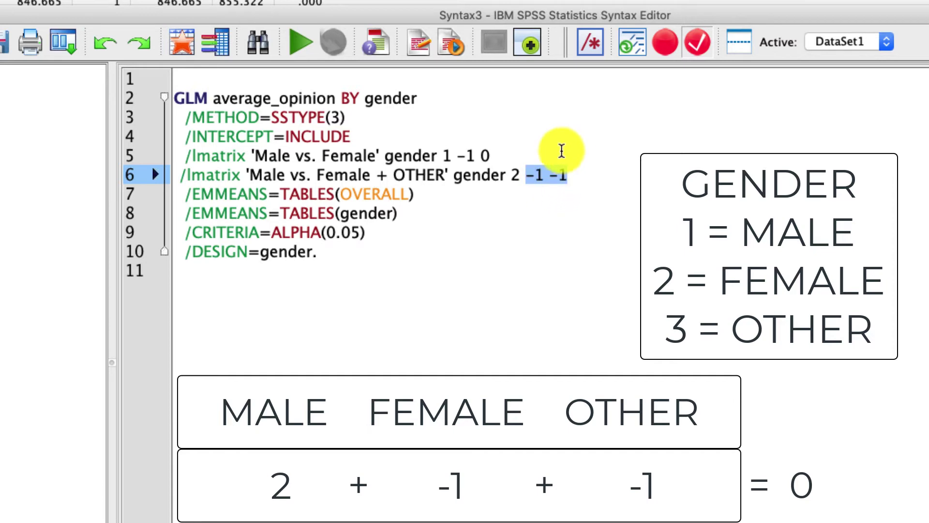
left_click(518, 180)
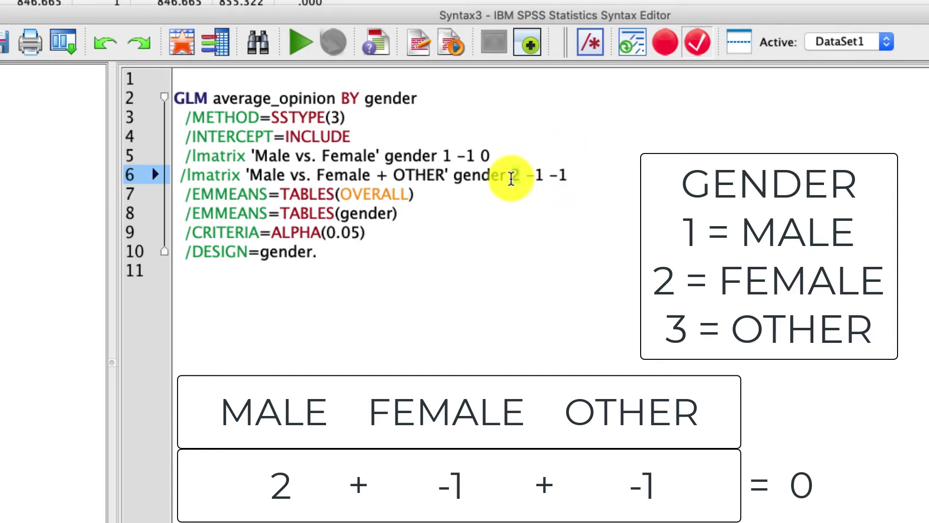
double_click(517, 179)
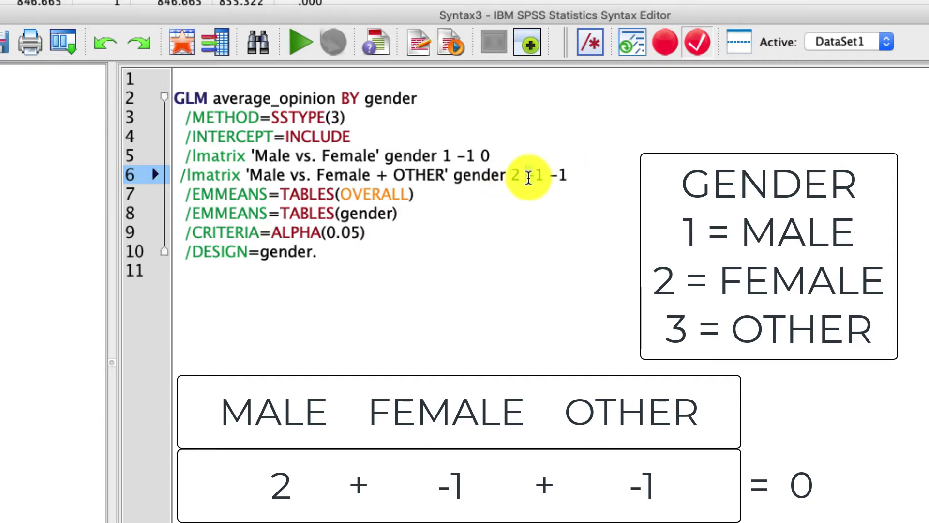
left_click_drag(525, 178, 565, 179)
left_click(566, 178)
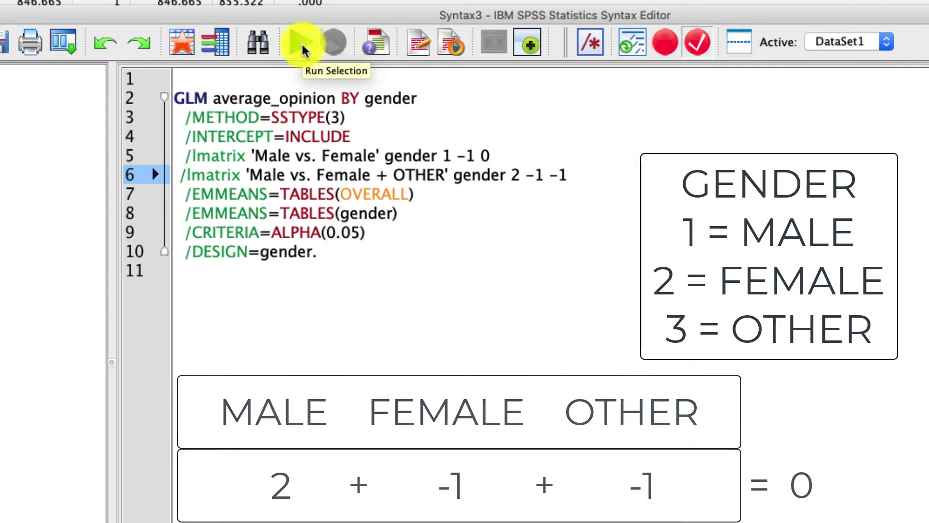
left_click(301, 46)
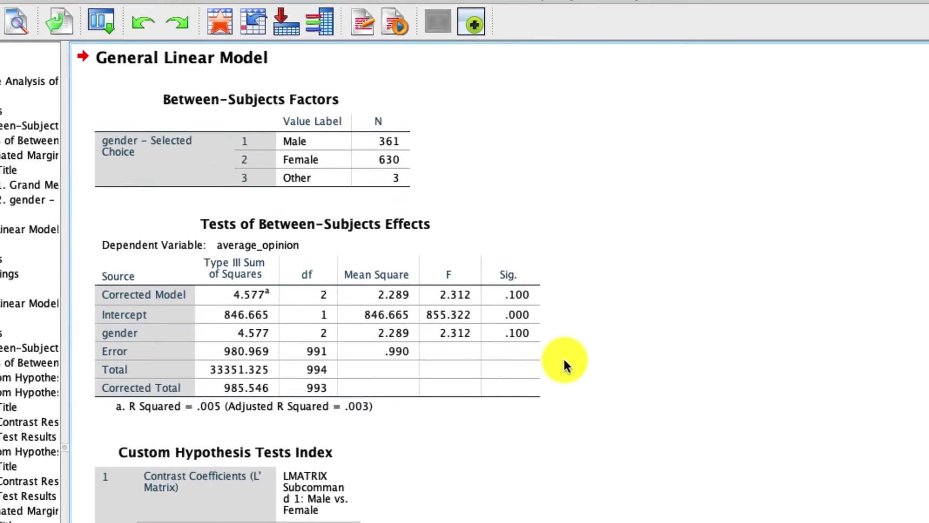
left_click(551, 218)
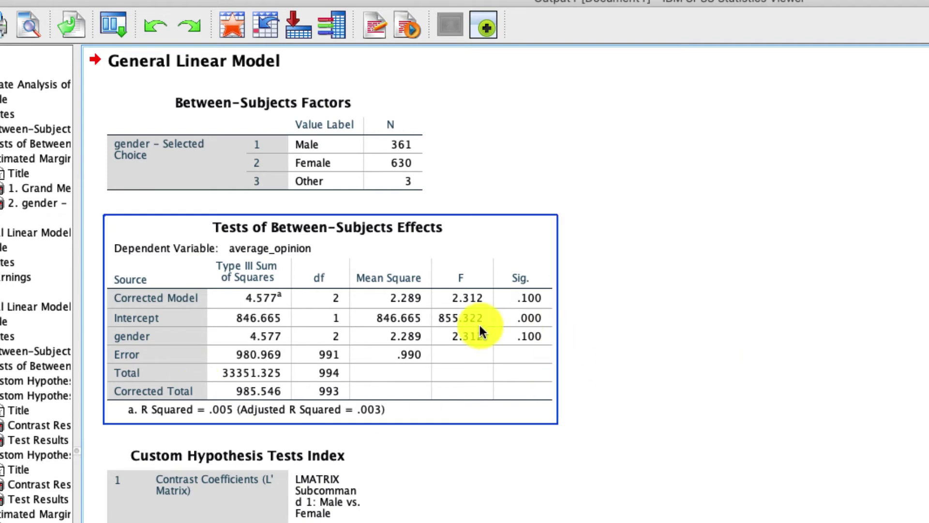
left_click(490, 501)
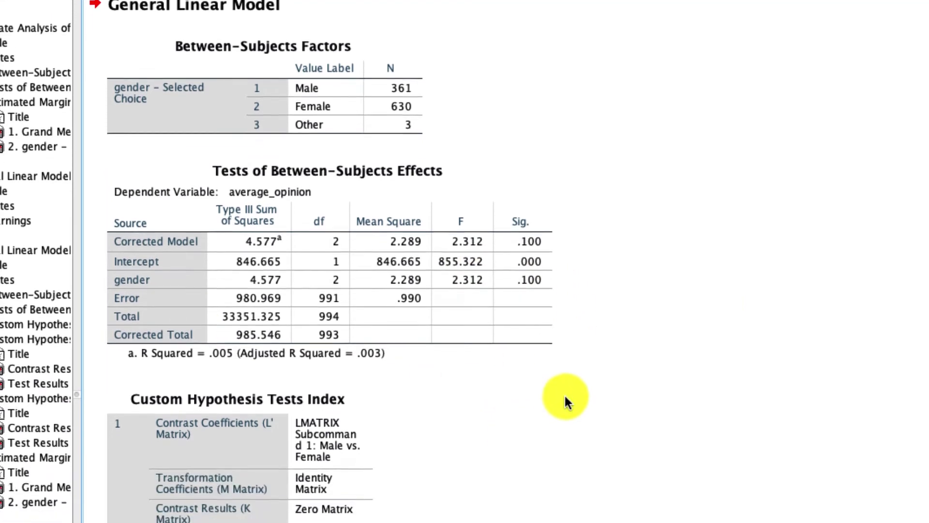
left_click(289, 447)
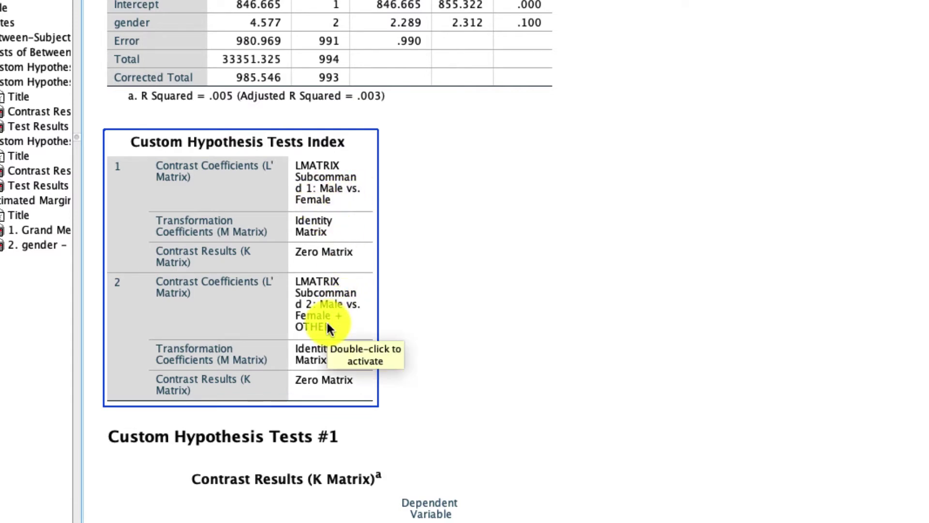
key("Down")
key("Down")
key("Down")
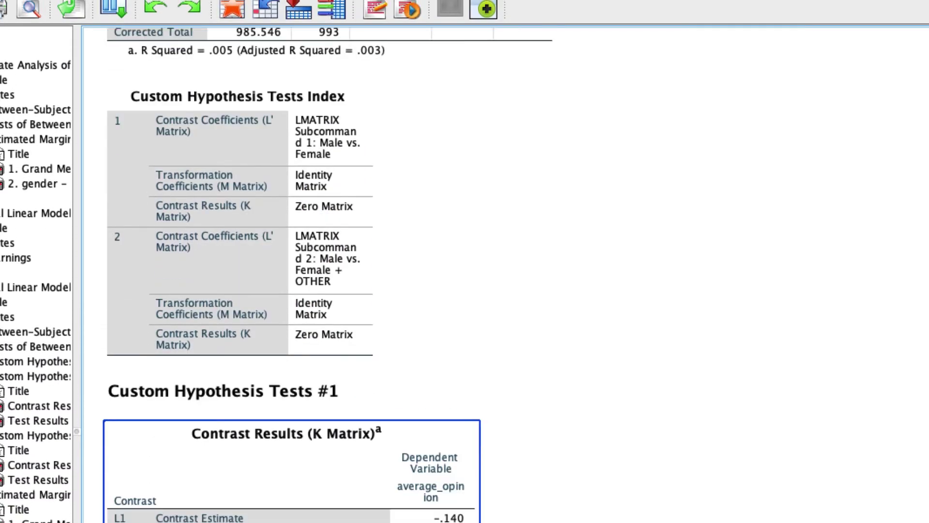
scroll(290, 276, "down", 10)
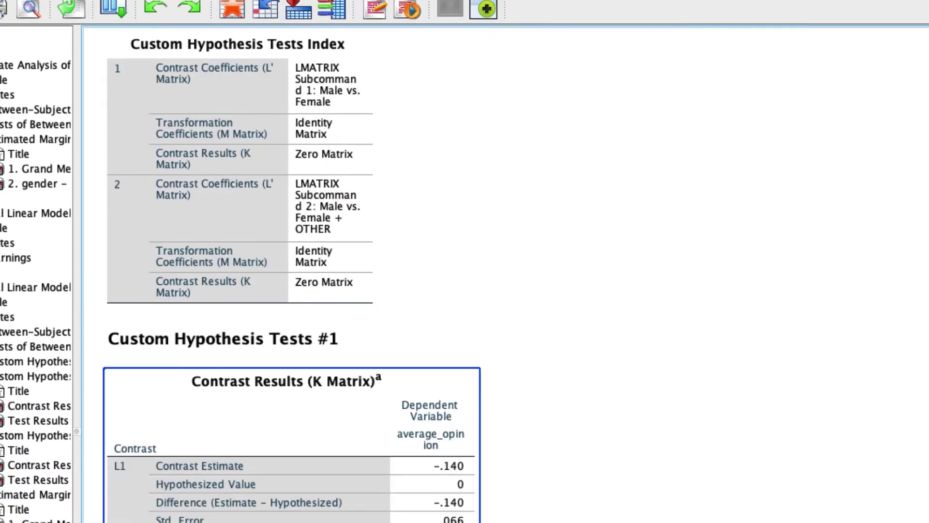
left_click(196, 379)
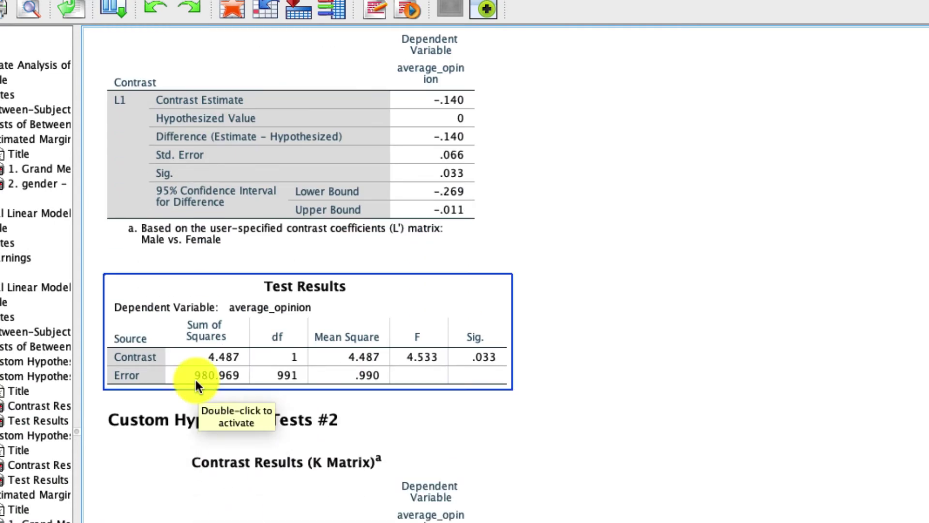
left_click(147, 404)
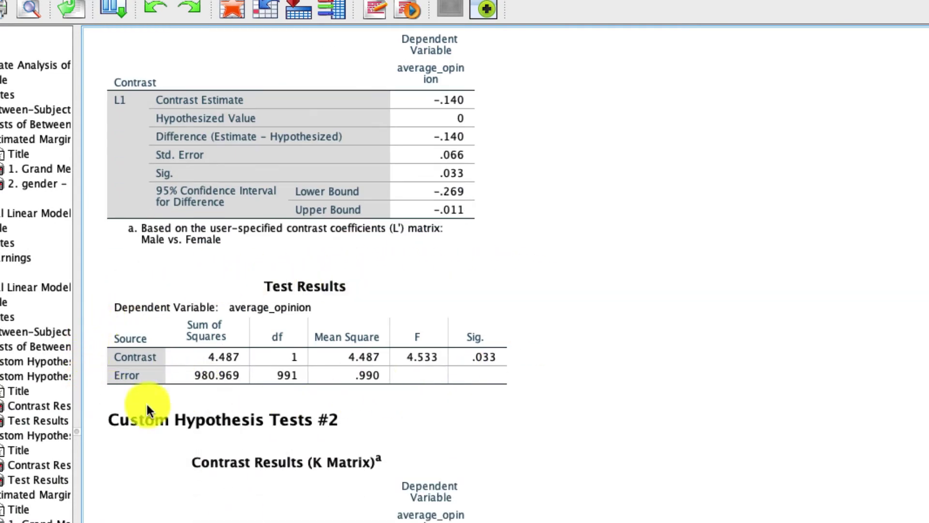
left_click(164, 307)
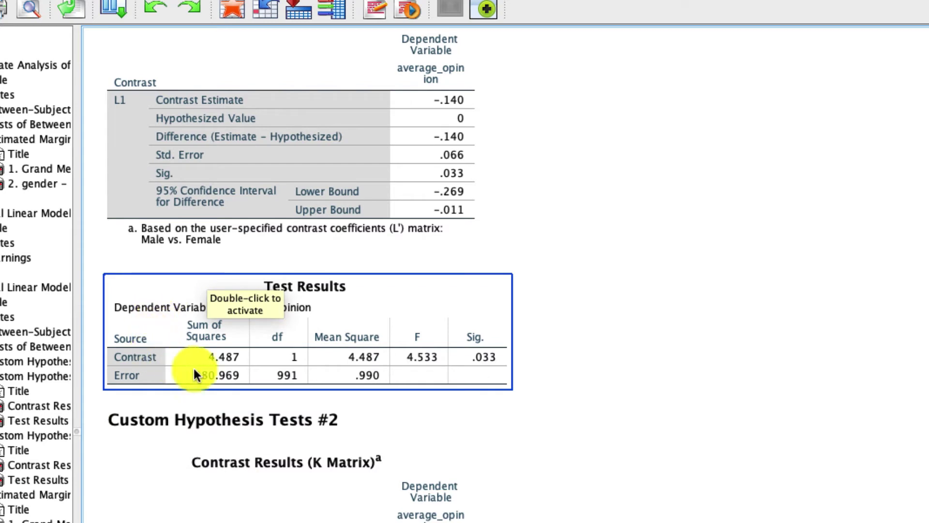
left_click(517, 421)
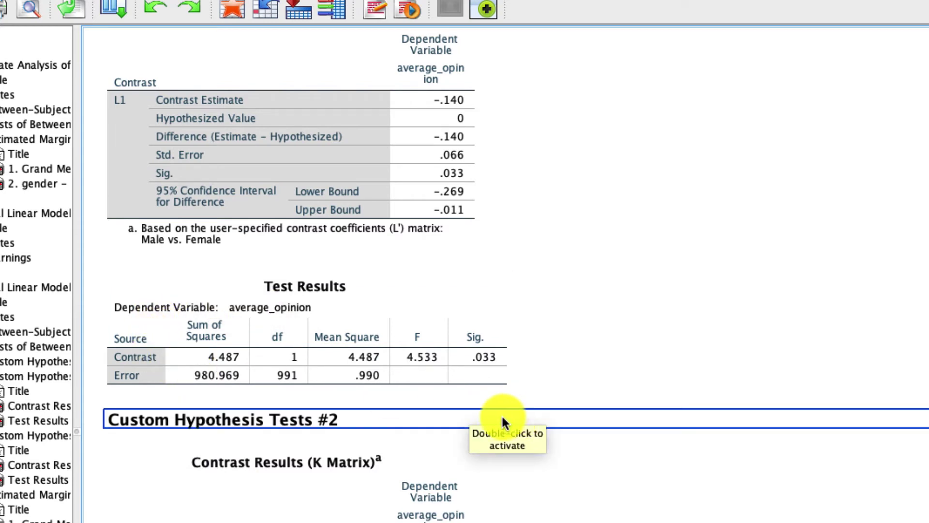
left_click(483, 403)
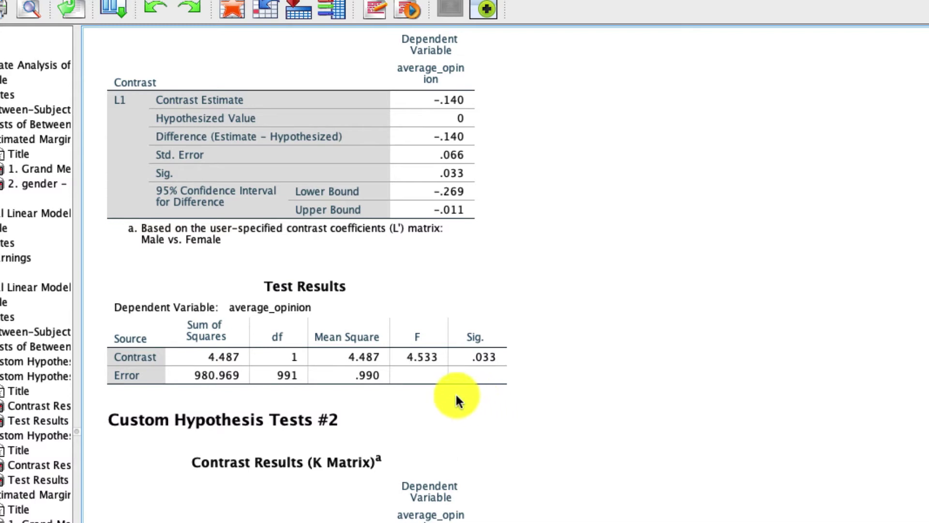
left_click(509, 370)
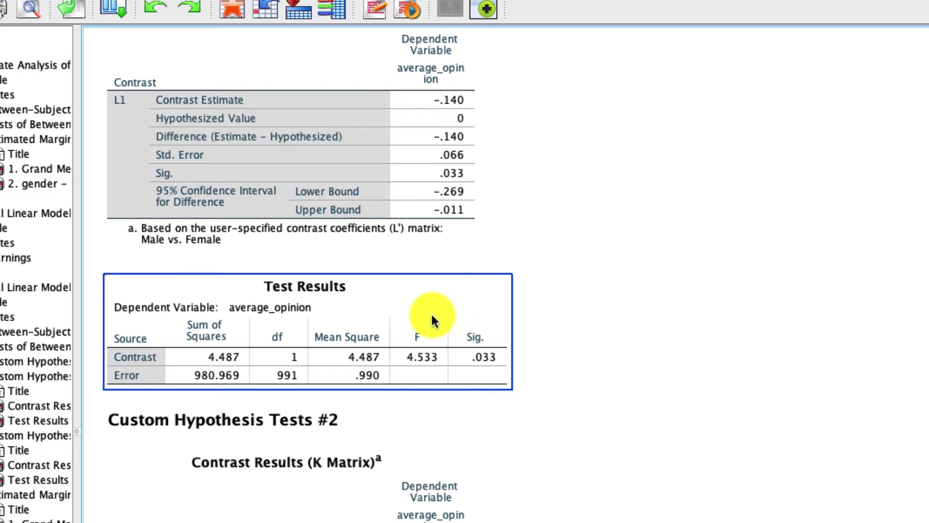
left_click(405, 124)
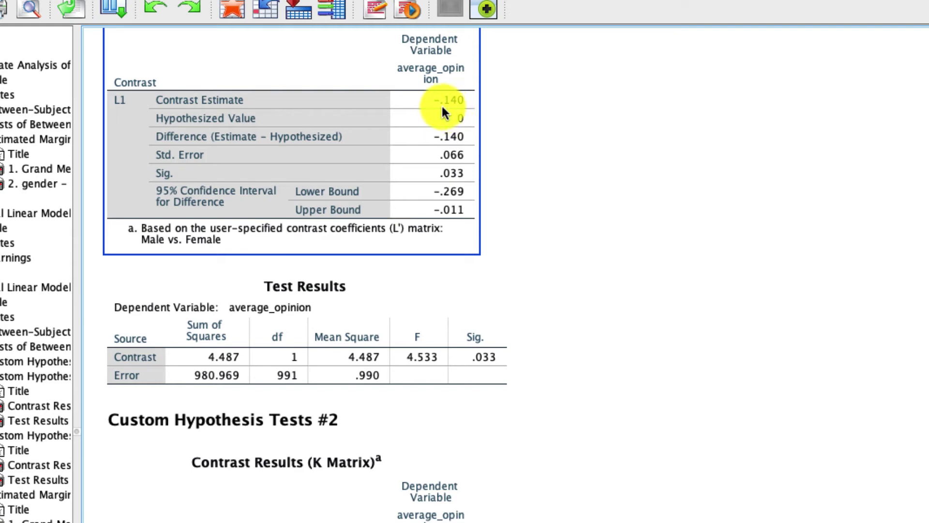
left_click(477, 508)
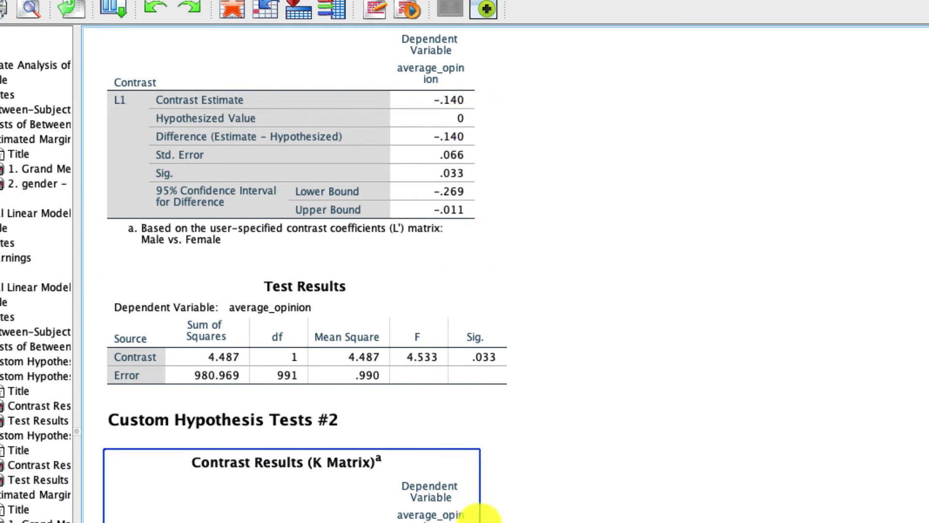
scroll(479, 489, "down", 3)
scroll(478, 467, "down", 4)
left_click(452, 392)
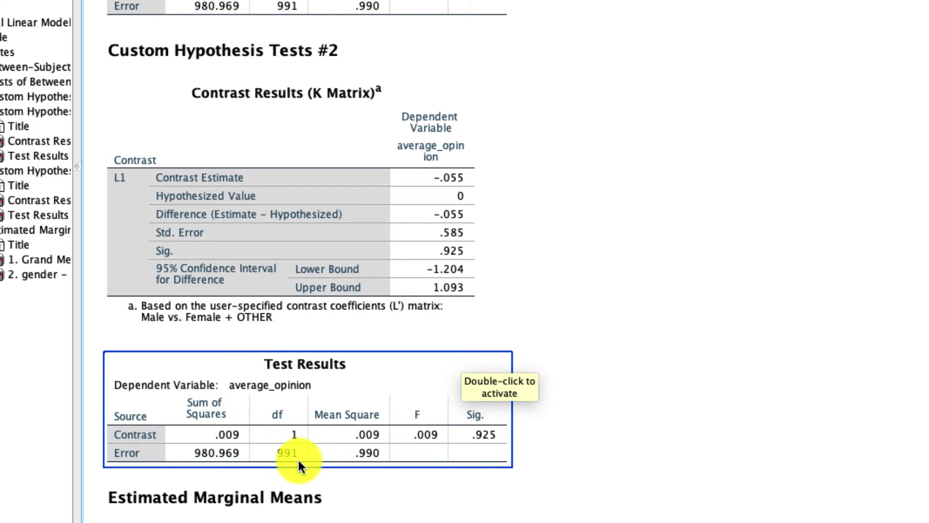
left_click(423, 490)
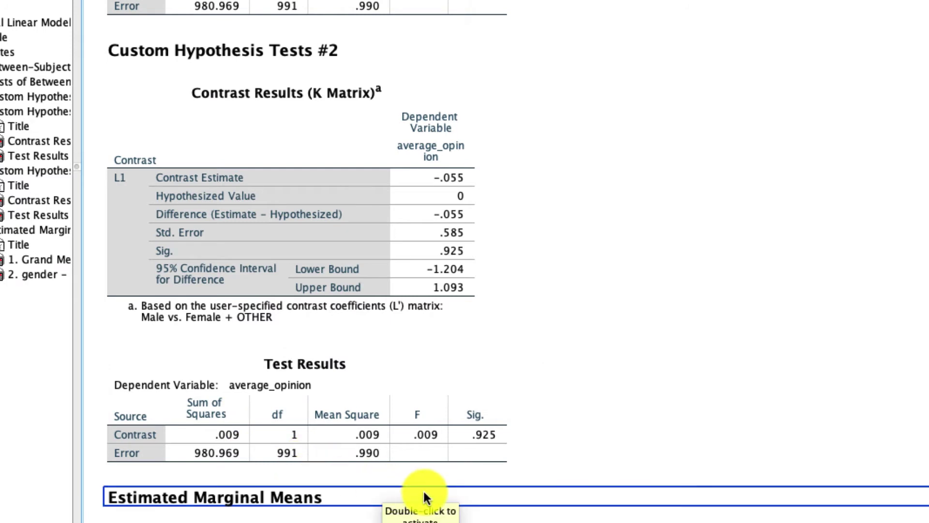
left_click(496, 468)
left_click(424, 360)
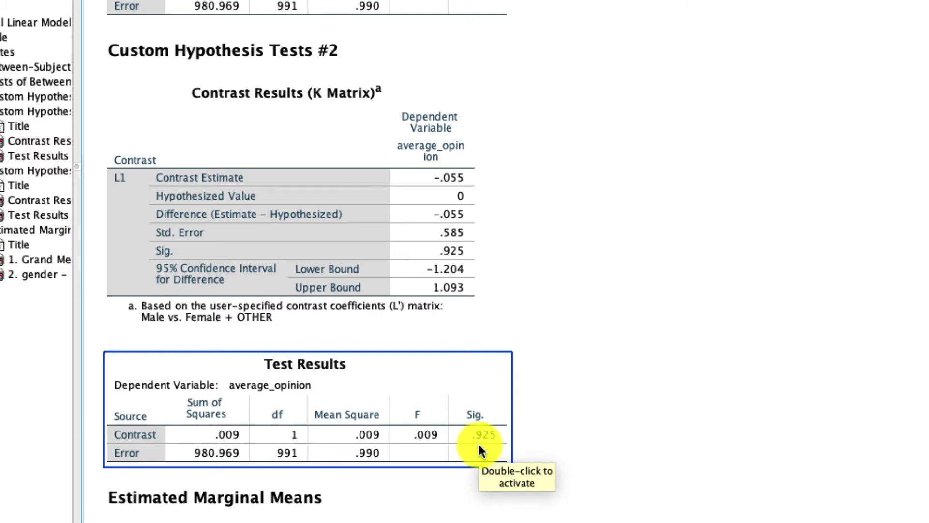
left_click(538, 390)
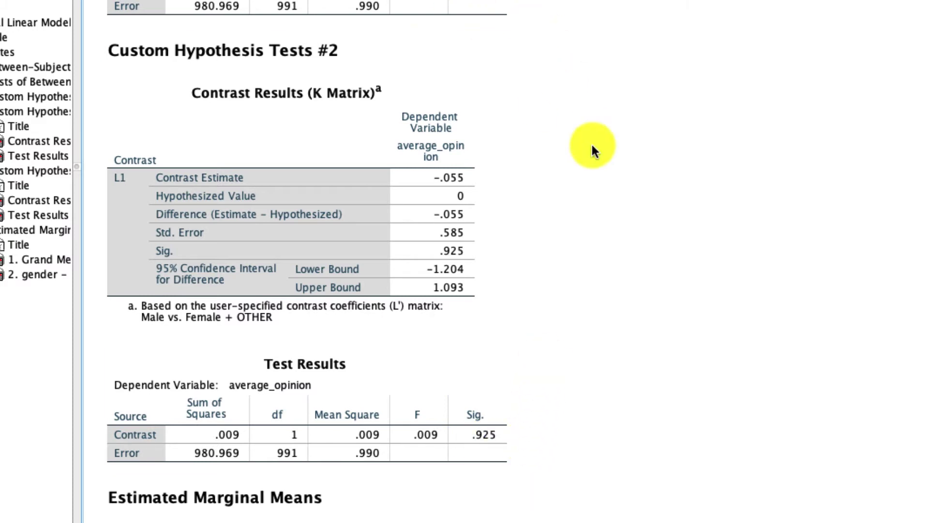
left_click(434, 323)
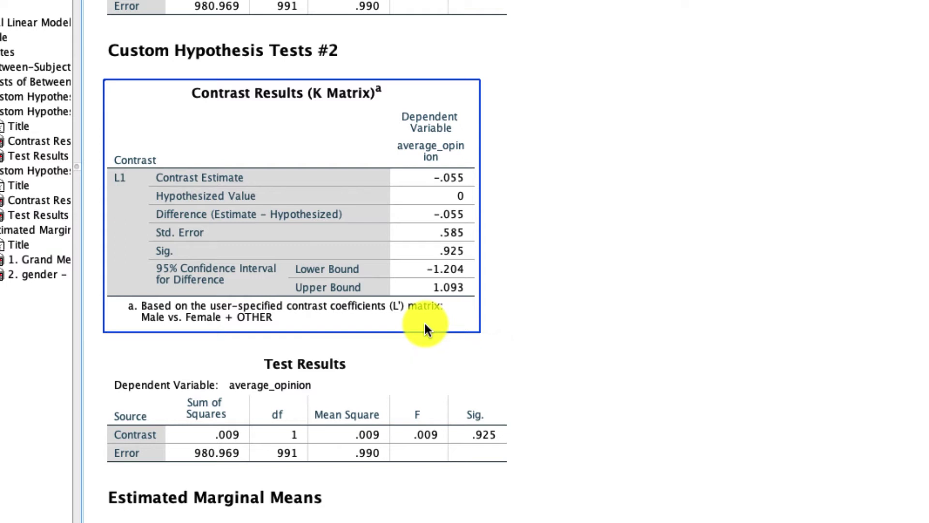
key("Down")
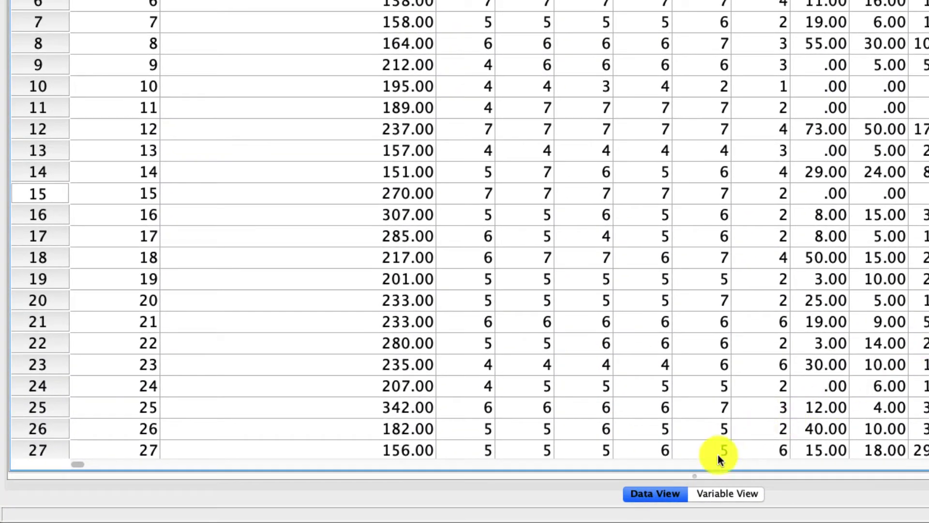
In Variable View, look up polid's value labels, 1 = Republican through 5 = Other
left_click(717, 496)
scroll(312, 321, "down", 10)
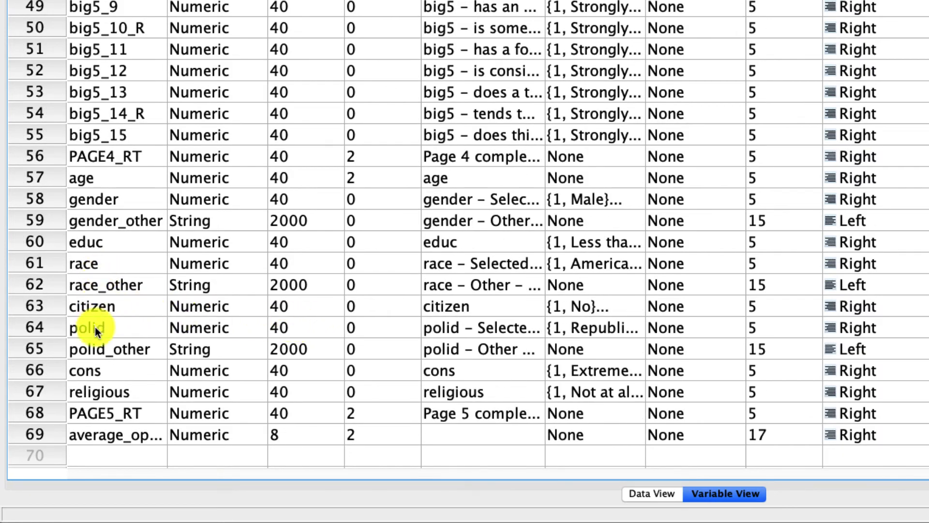
left_click(95, 327)
left_click(602, 329)
left_click(638, 328)
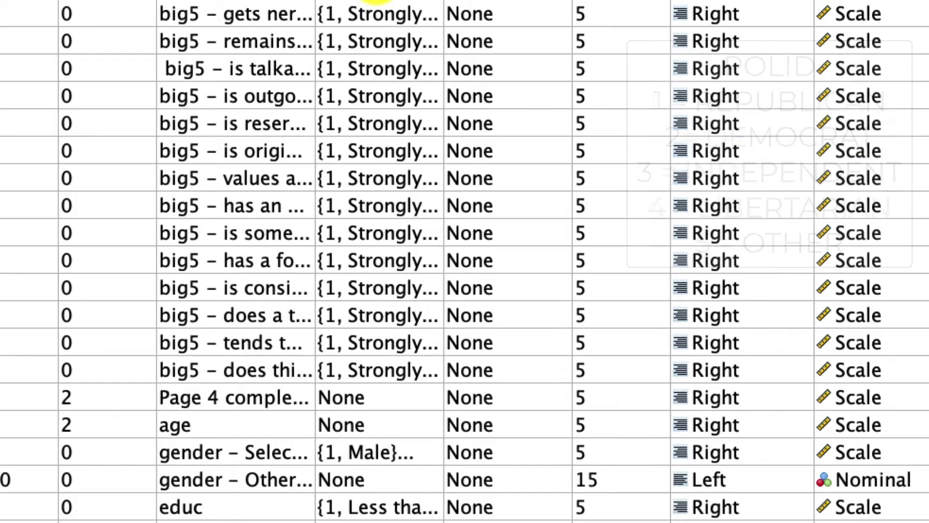
left_click(376, 3)
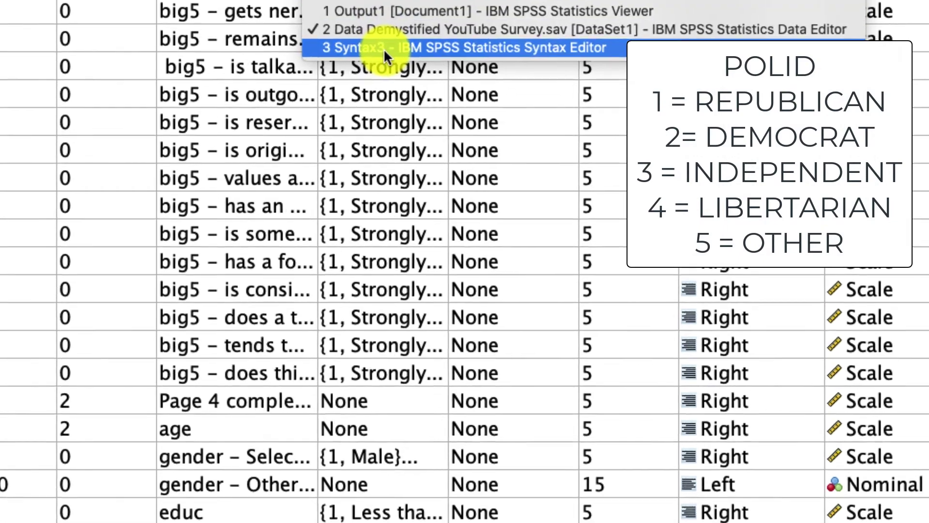
In Syntax3, replace gender with polid in the BY, TABLES and DESIGN lines
left_click(384, 48)
double_click(287, 72)
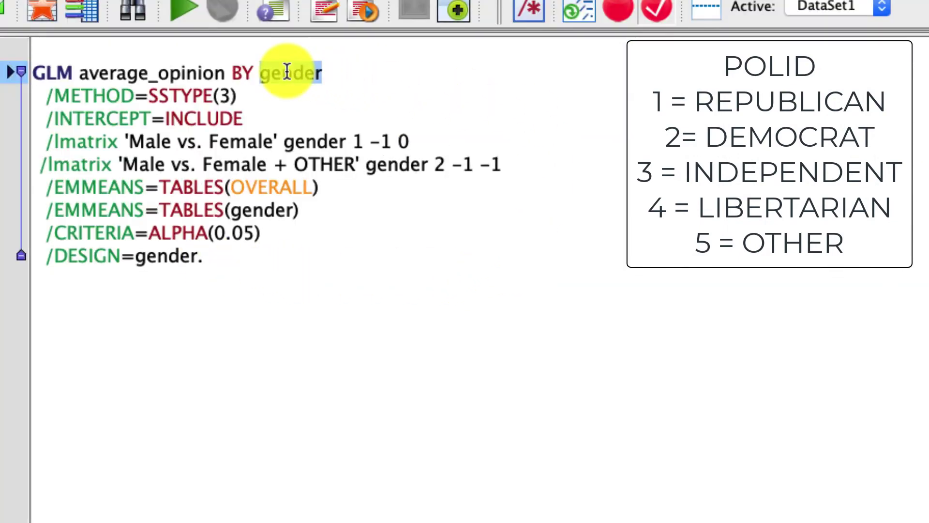
type("polid")
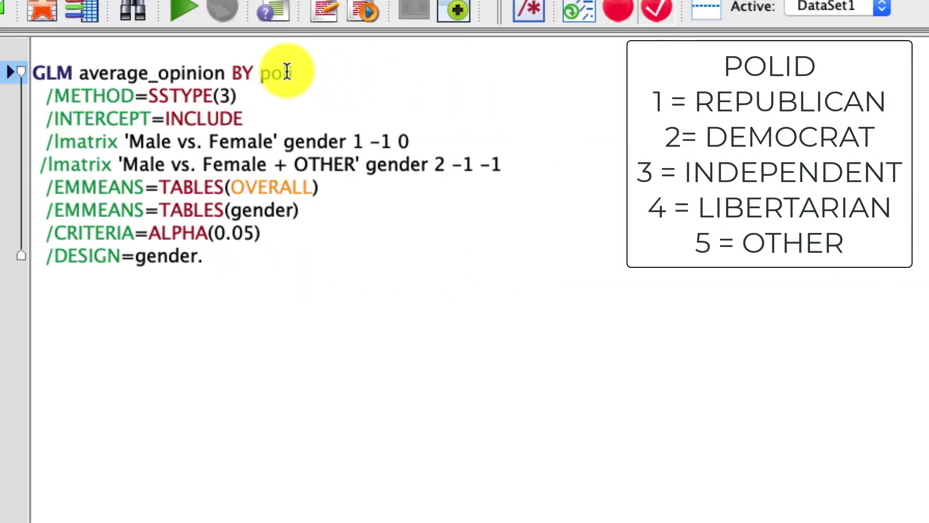
double_click(270, 70)
double_click(257, 212)
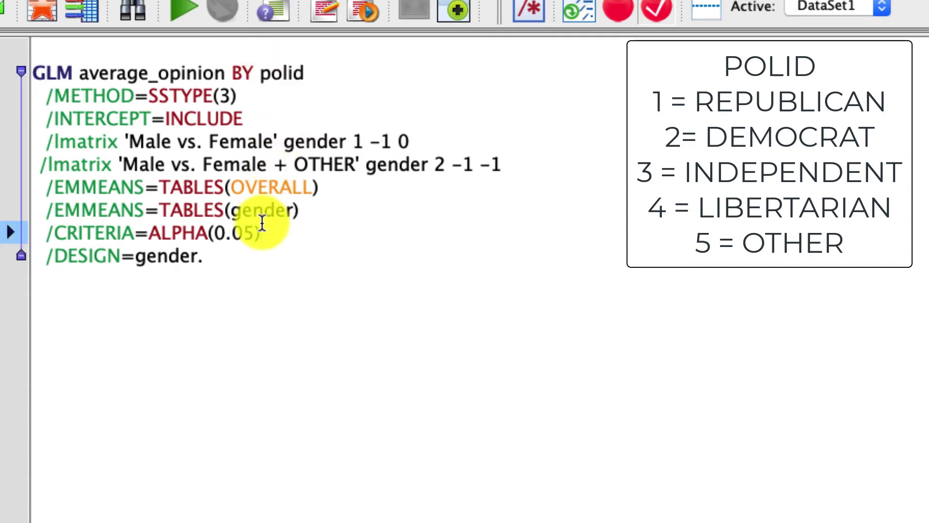
type("polid")
double_click(186, 254)
type("polid")
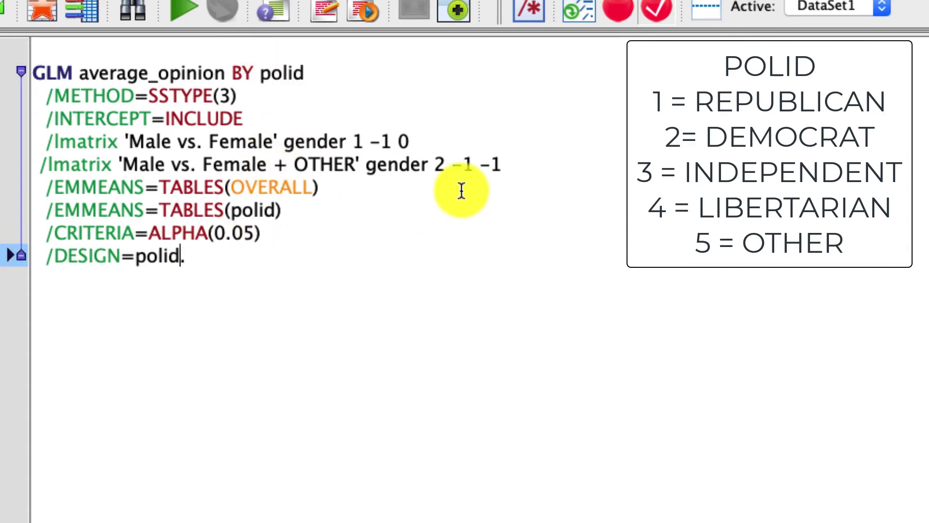
Delete both old gender /lmatrix contrast lines
left_click_drag(505, 163, 13, 143)
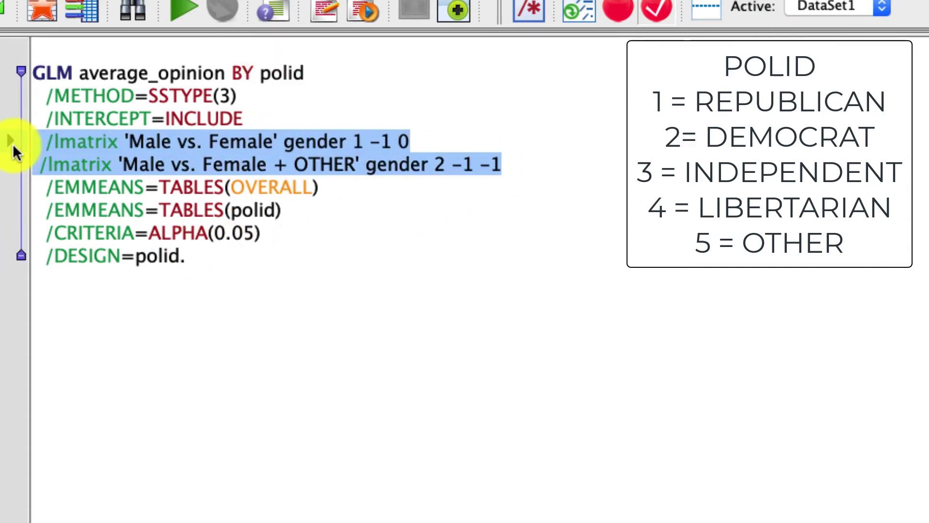
key("BackSpace")
key("BackSpace")
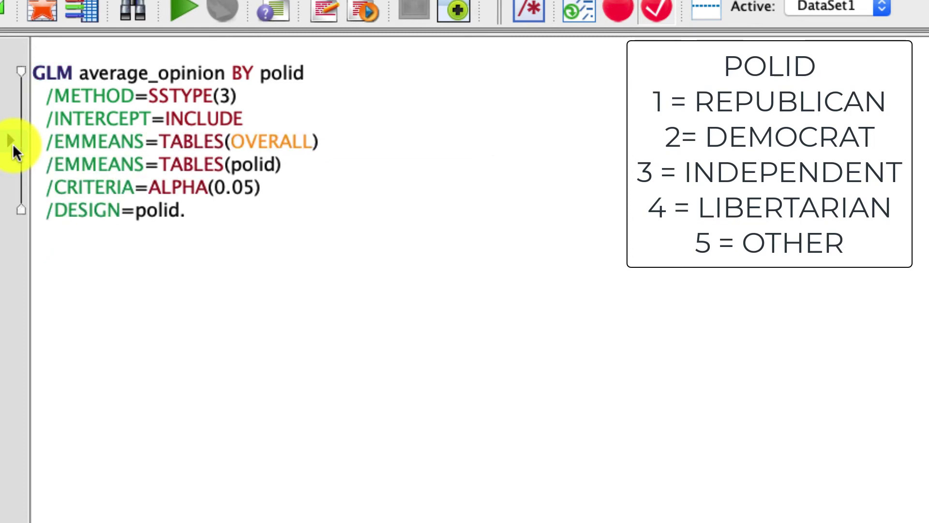
left_click(249, 120)
Add /lmatrix 'R vs. D' polid 1 -1 0 0 0 on a new line after INTERCEPT=INCLUDE
key("Return")
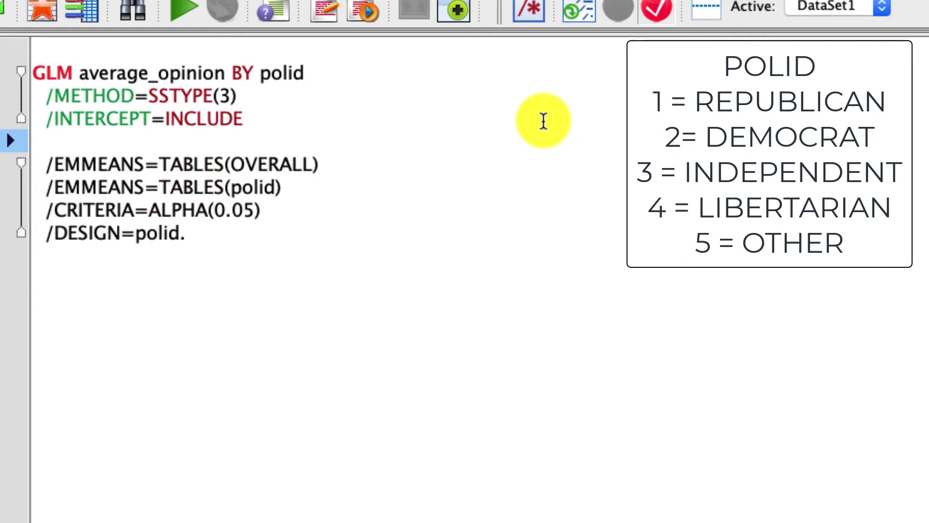
type("/lma")
type("rt")
key("BackSpace")
key("BackSpace")
type("t")
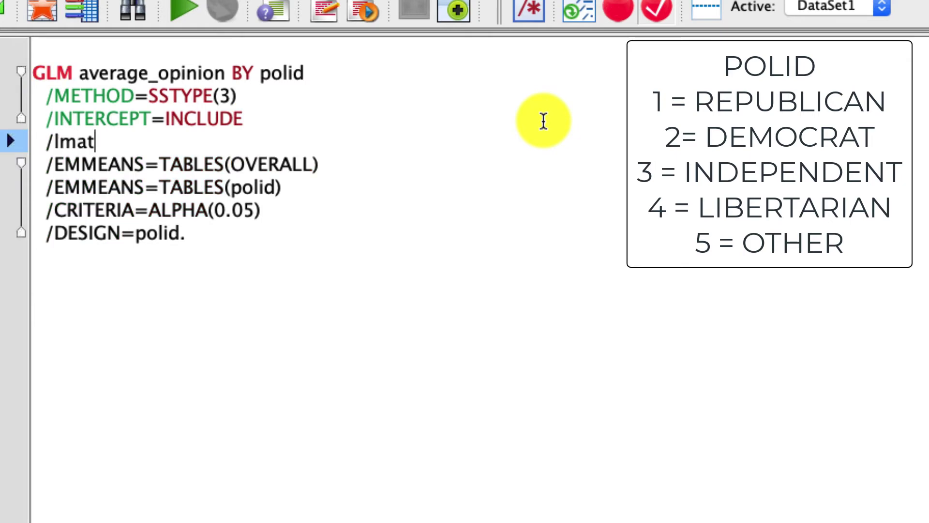
type("rix")
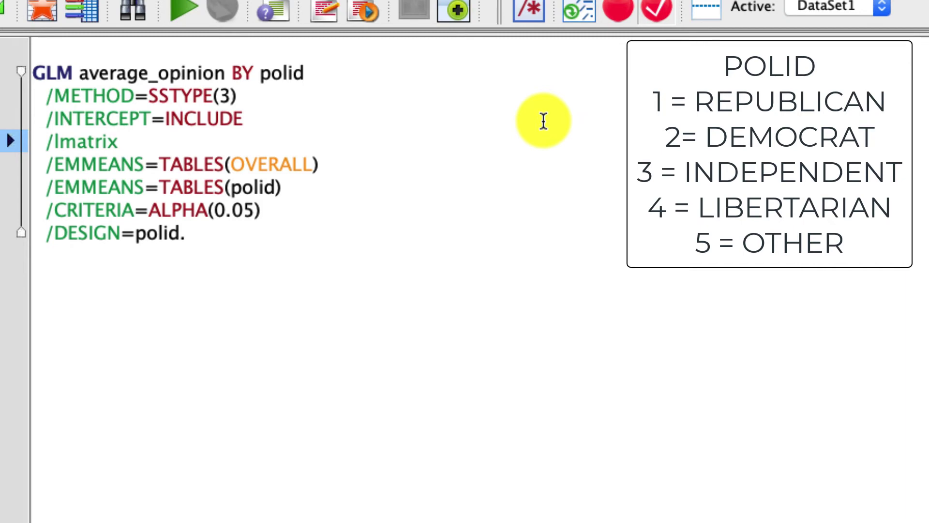
type("'R vs. D'")
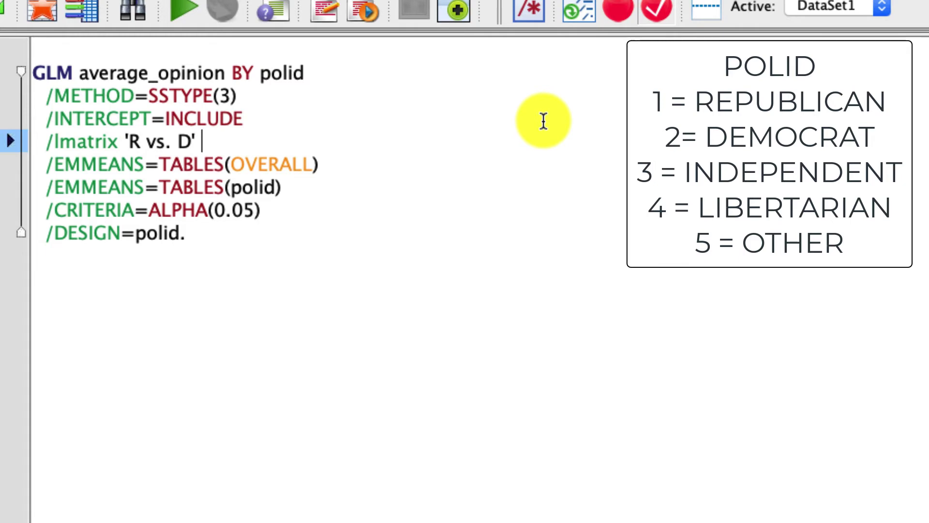
type(" polid")
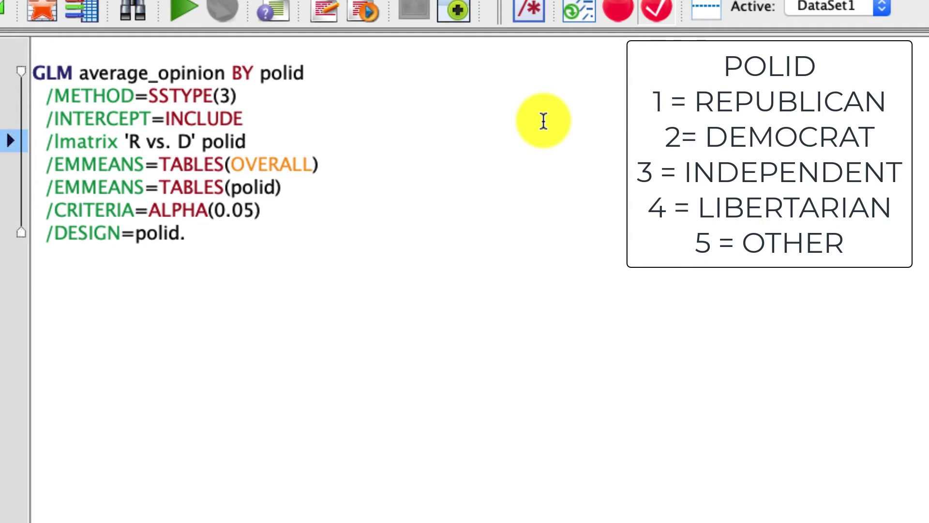
type(" 1 -1")
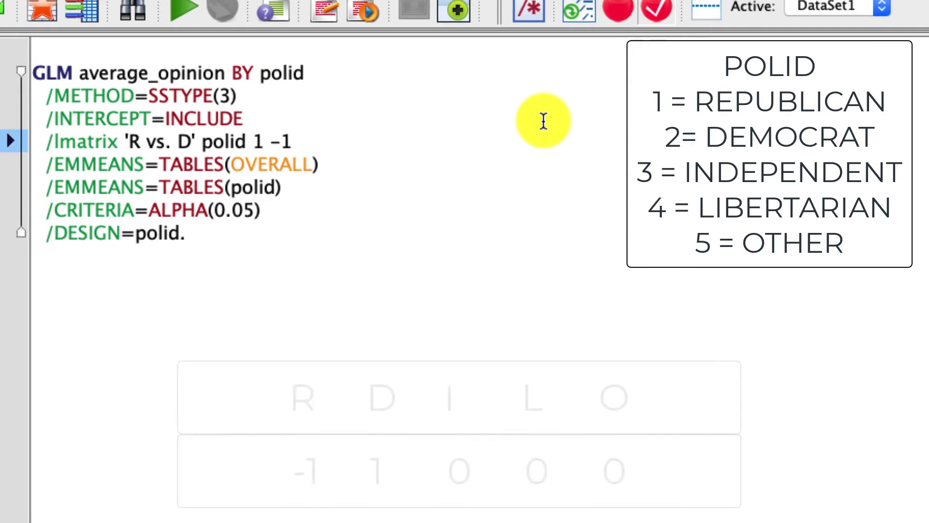
type(" 0 0 0")
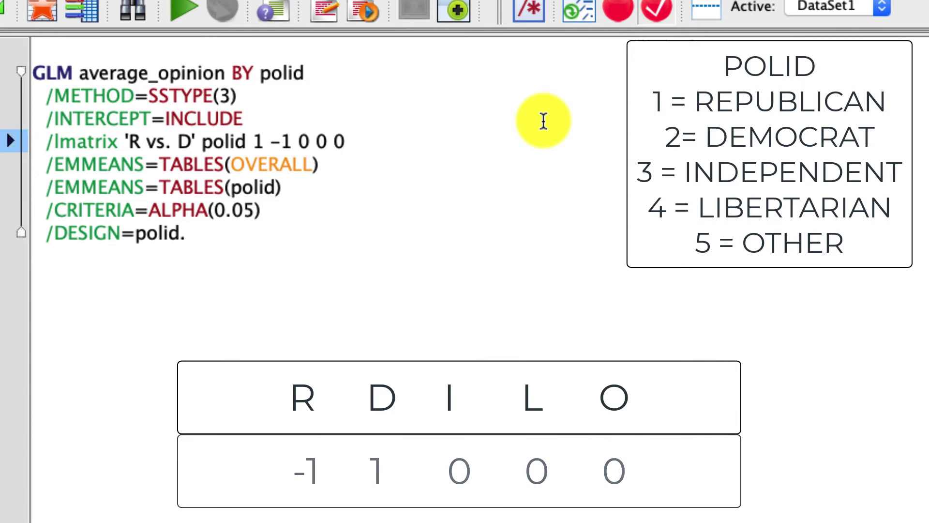
Add the contrast /lmatrix 'R+D vs I+L' polid 1 1 -1 -1 0 and review its coefficients
key("Return")
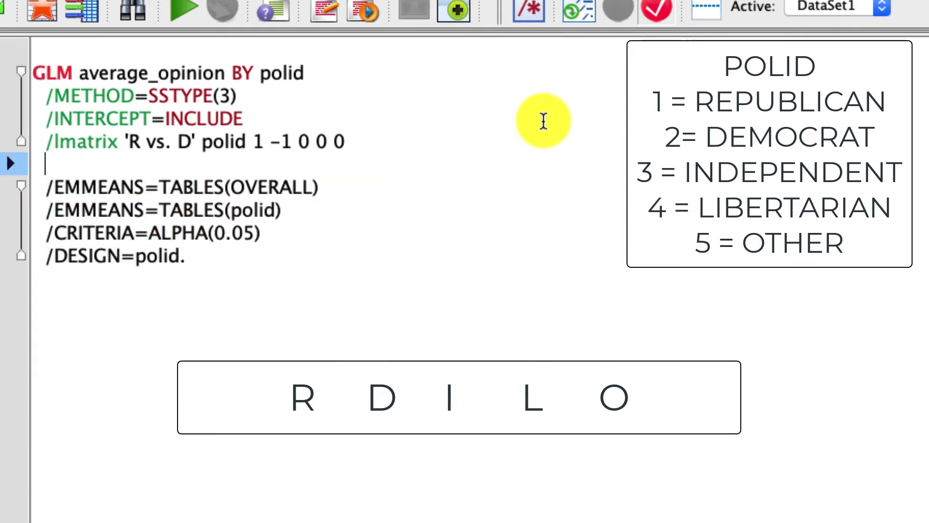
type("/lmatrix ")
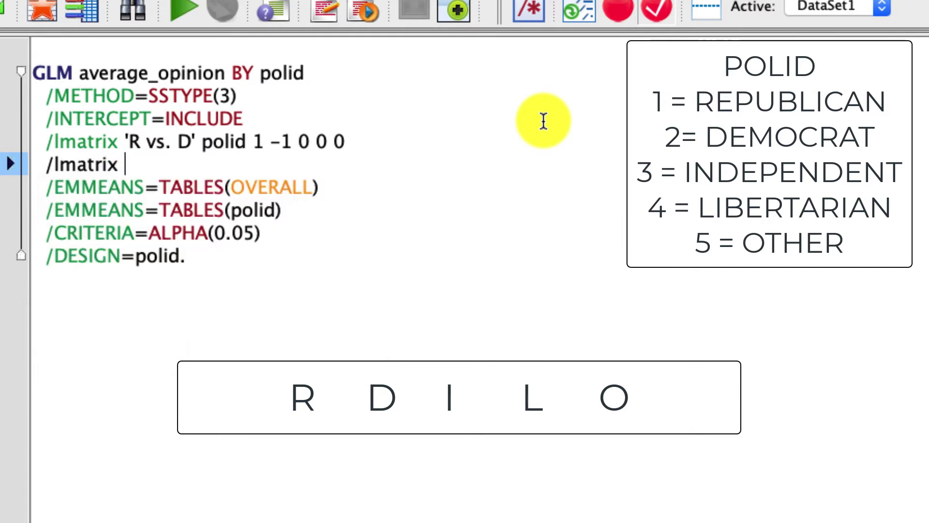
type("'")
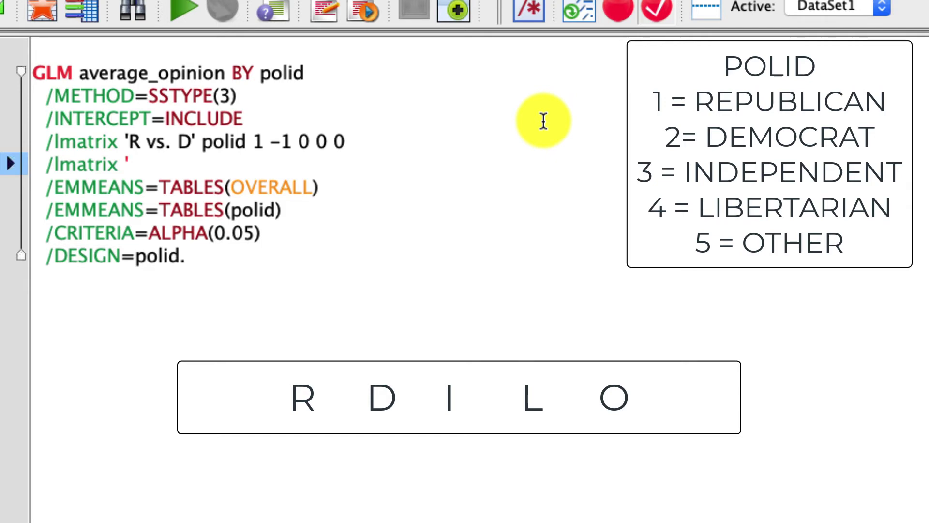
type("R+D vs I+L'")
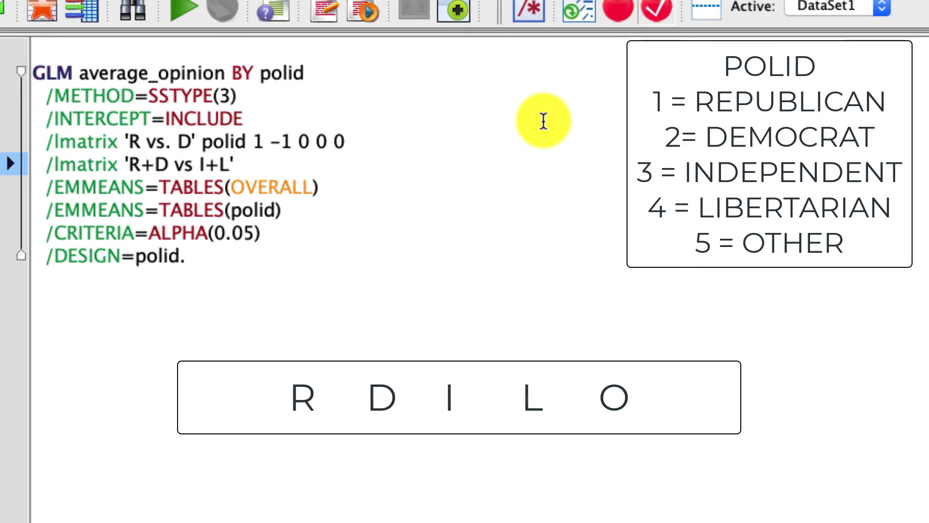
type(" polid ")
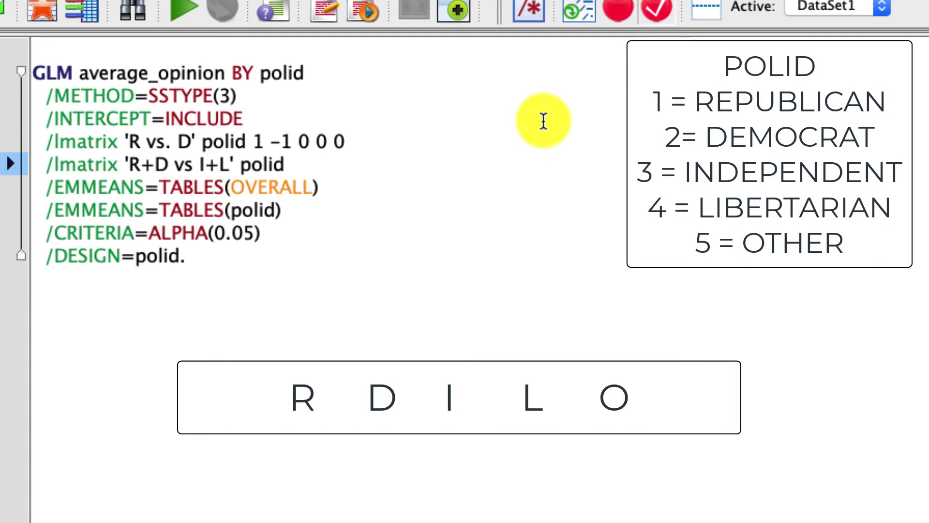
type("1 1")
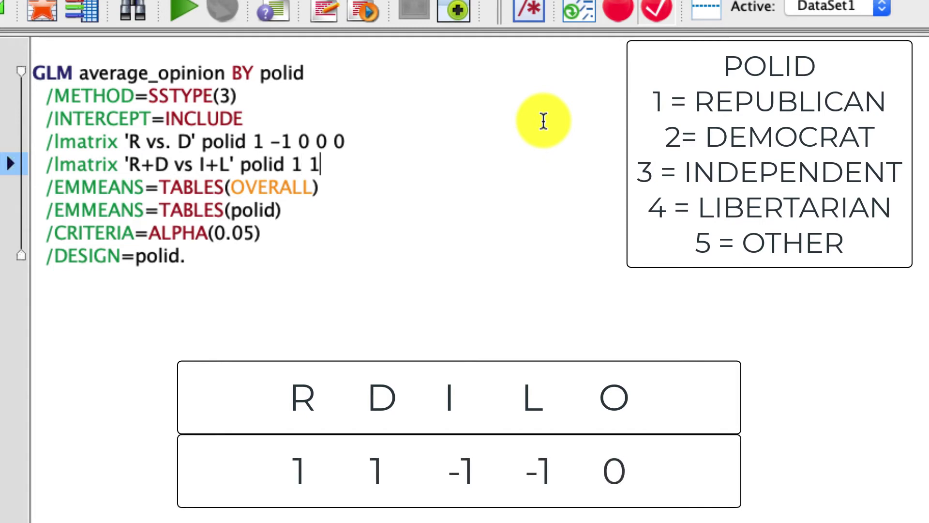
type(" -1 -1 0")
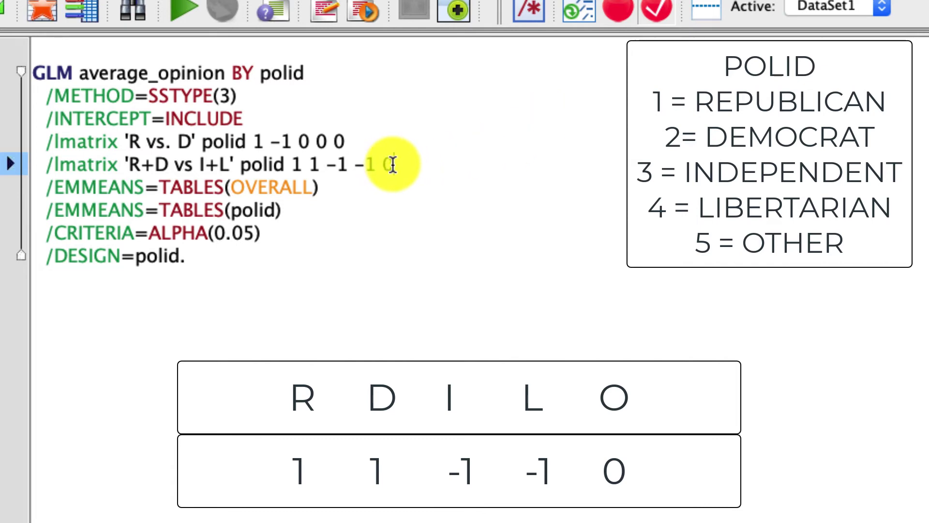
left_click_drag(293, 164, 379, 166)
left_click(298, 165)
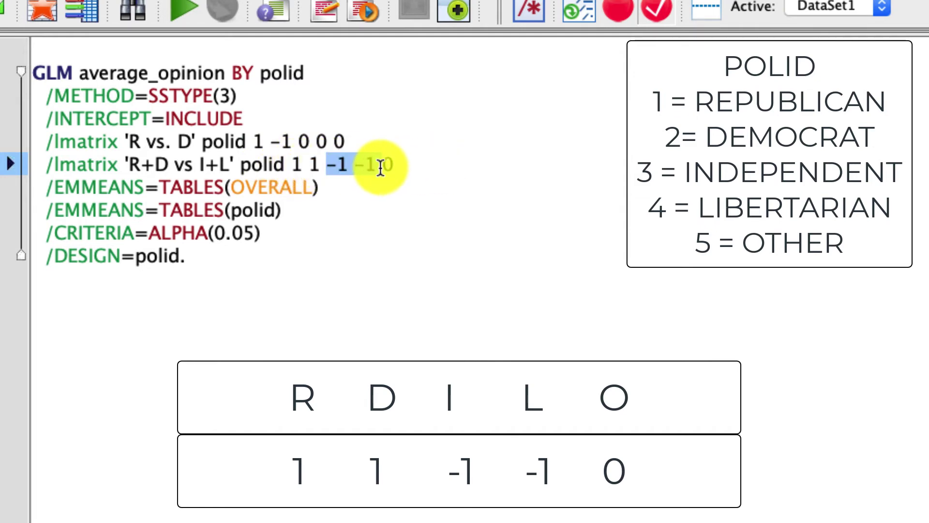
left_click(464, 169)
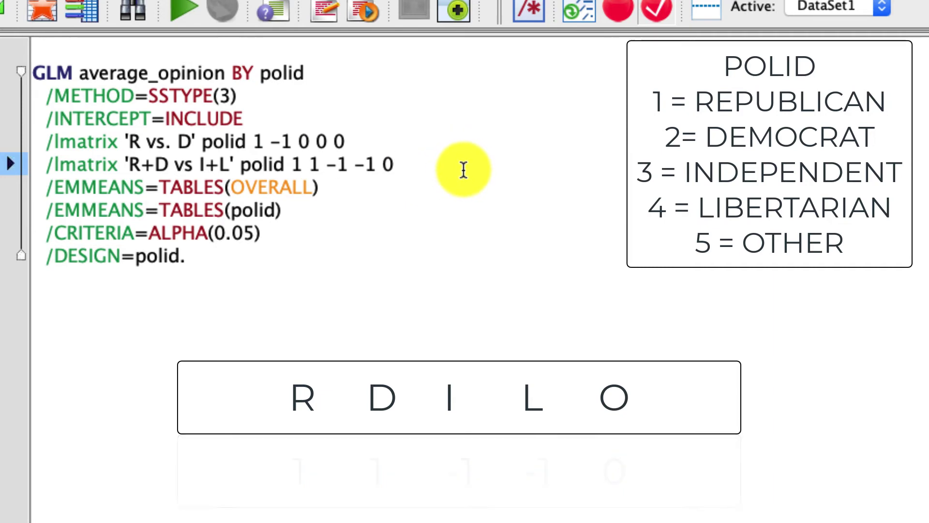
key("Return")
Add the contrast line /lmatrix 'R vs D+I+L+O' polid 4 -1 -1 -1 -1 and check its coefficients
type("/l")
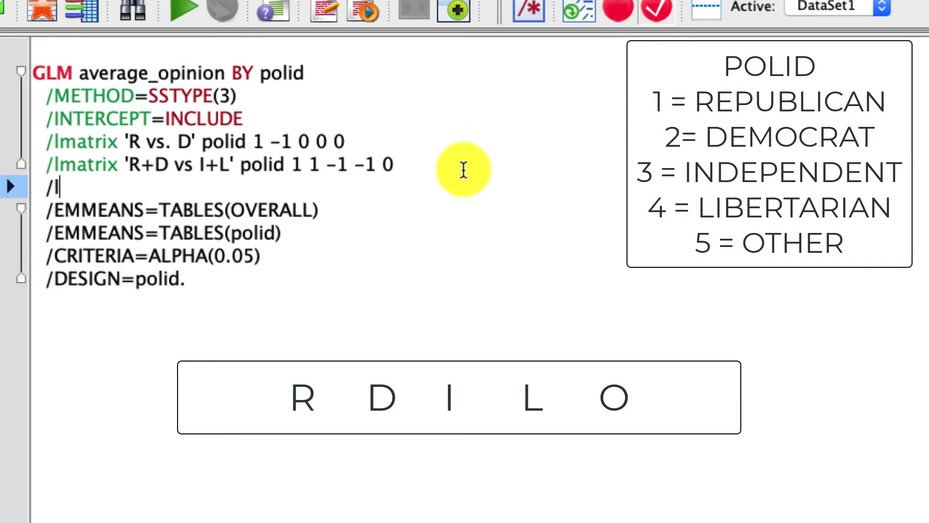
type("matrix '")
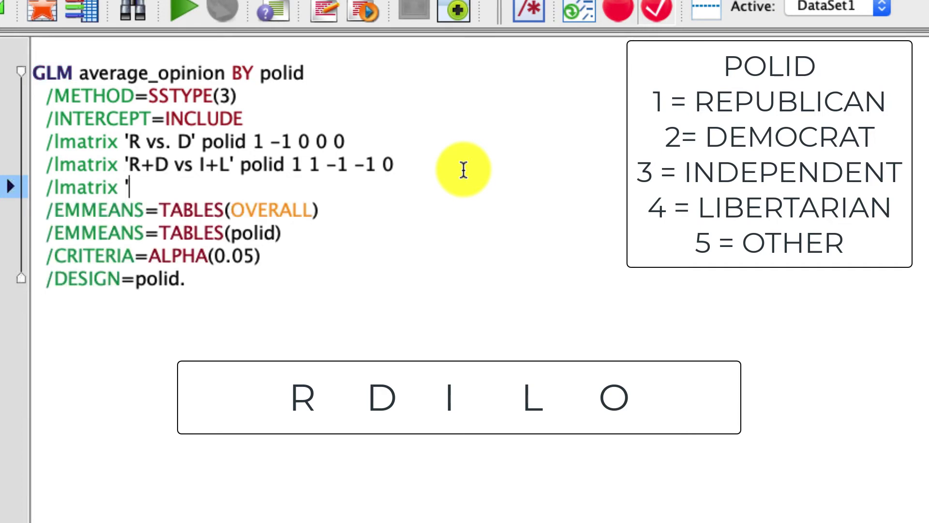
type("R vs ")
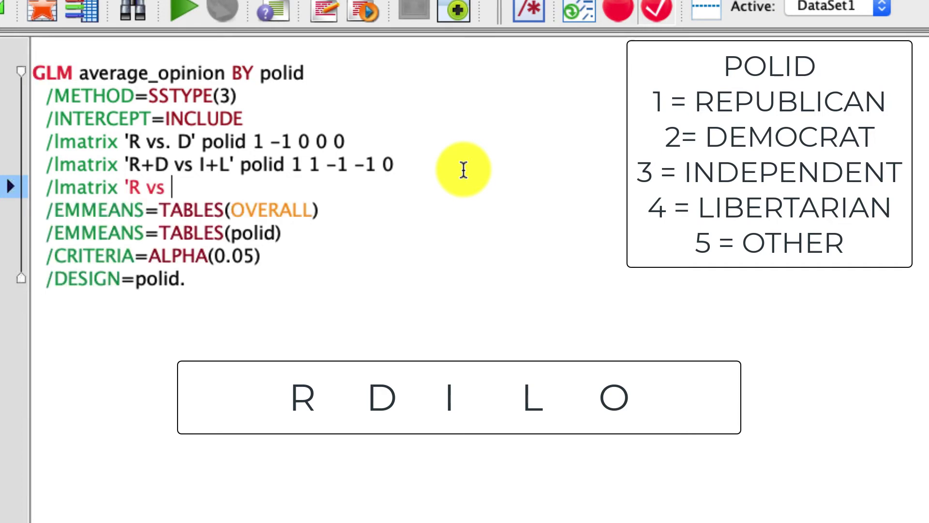
type("D+I+")
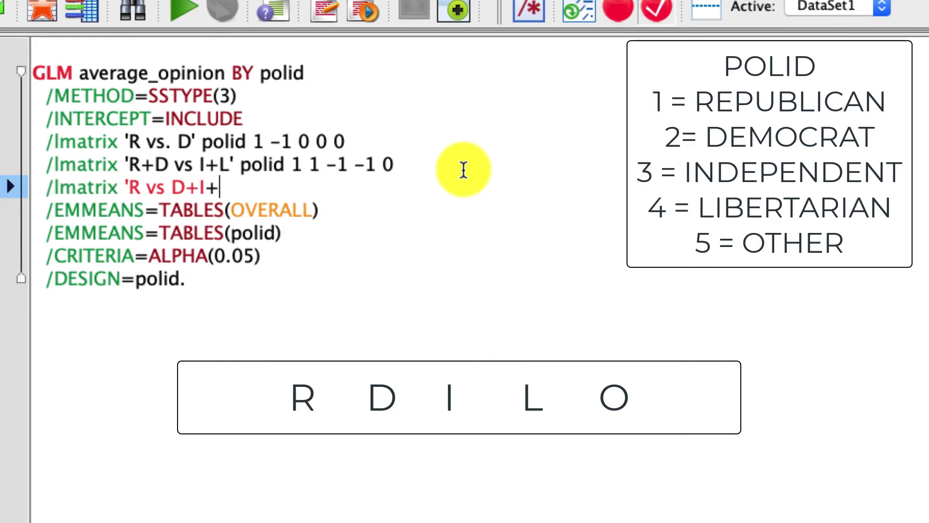
type("L")
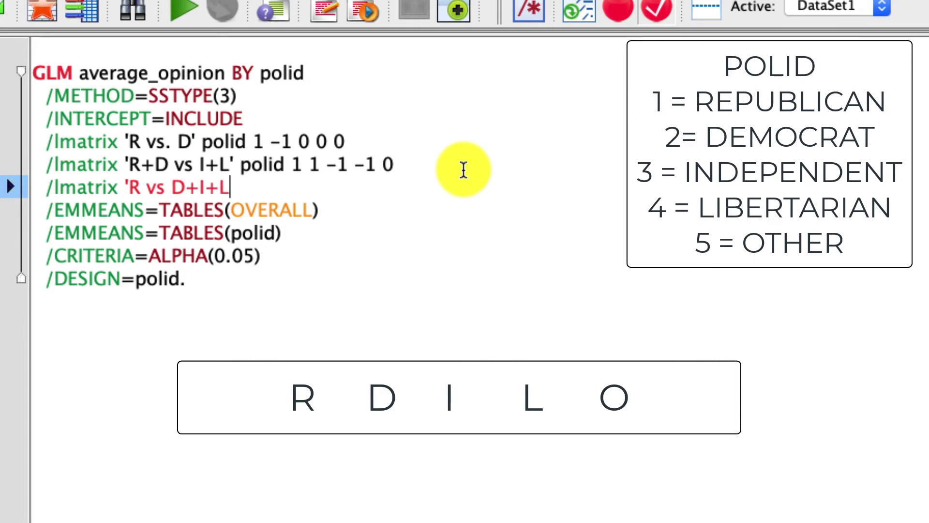
type("+O'")
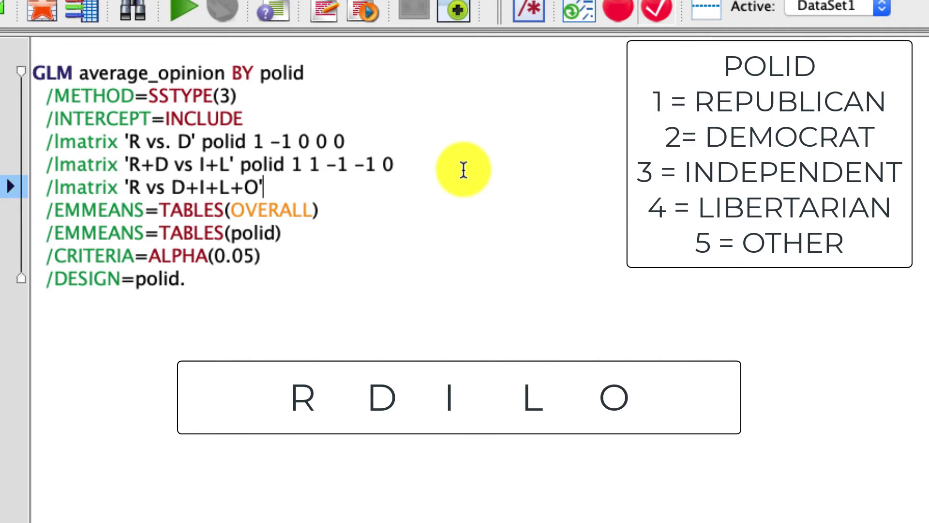
type(" polid ")
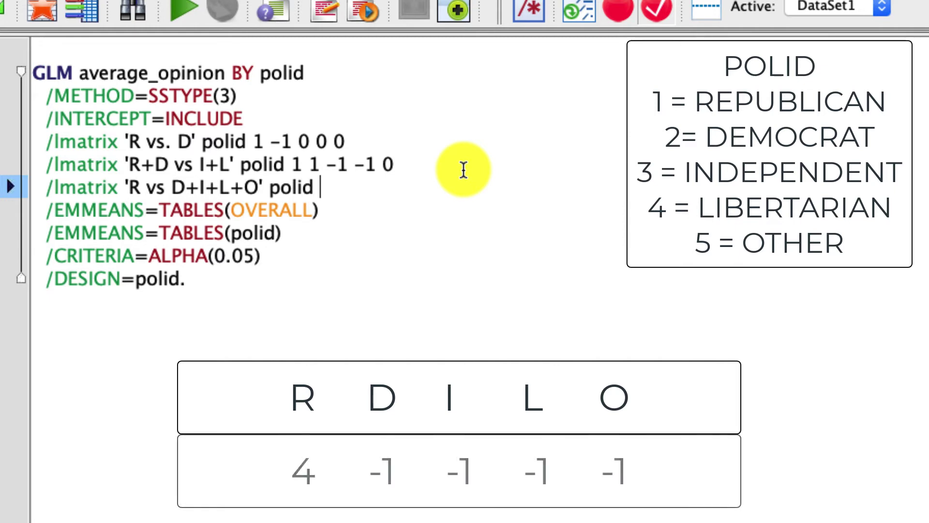
type("4 -1 -1 -1 ")
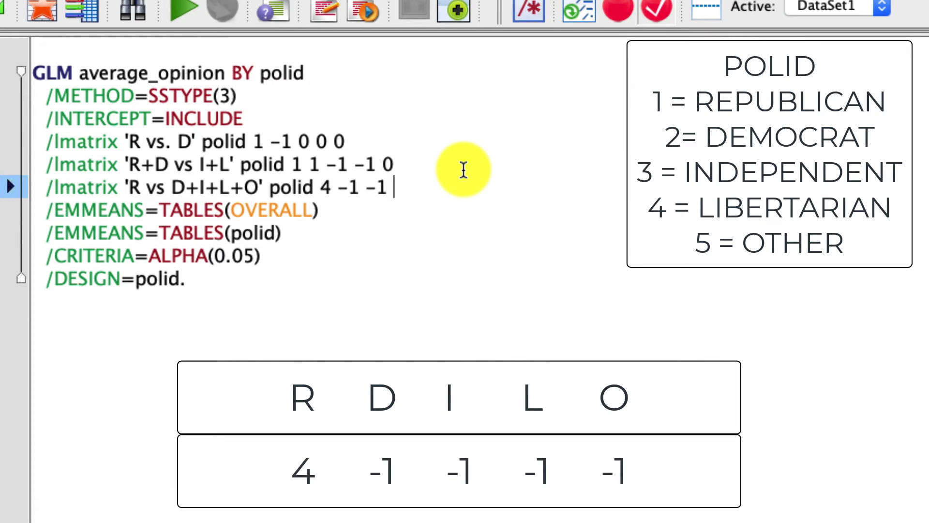
type("-1")
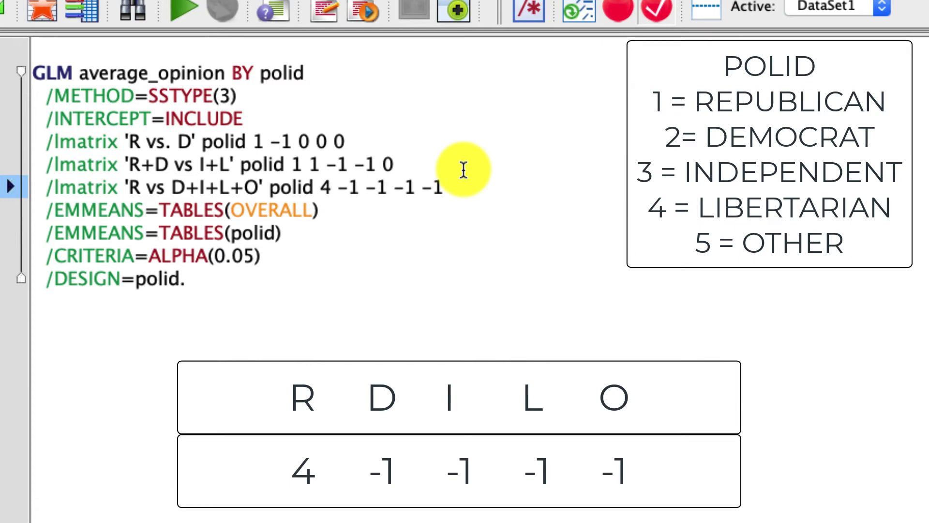
left_click_drag(452, 189, 332, 188)
left_click(332, 188)
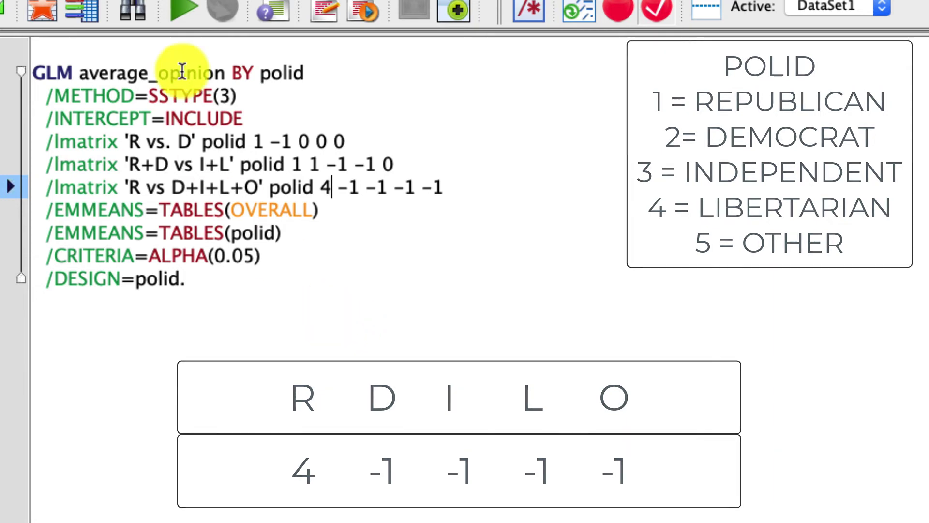
Run the GLM syntax and review the between-subjects effects and Custom Hypothesis Tests Index tables
left_click(191, 12)
left_click(532, 307)
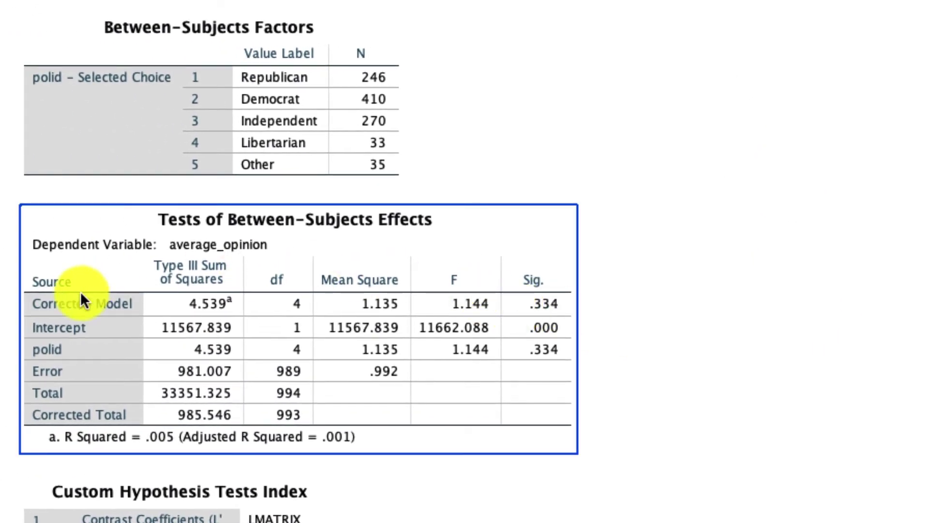
scroll(340, 424, "down", 3)
left_click(341, 424)
scroll(341, 424, "down", 15)
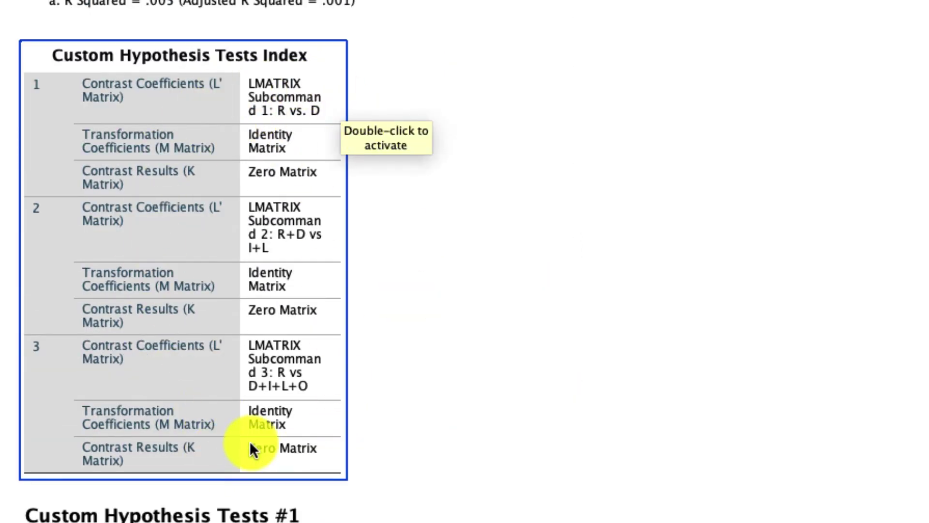
Review the contrast and test results tables for the R vs. D contrast
scroll(251, 441, "down", 1)
scroll(252, 441, "down", 15)
left_click(253, 318)
scroll(279, 205, "down", 4)
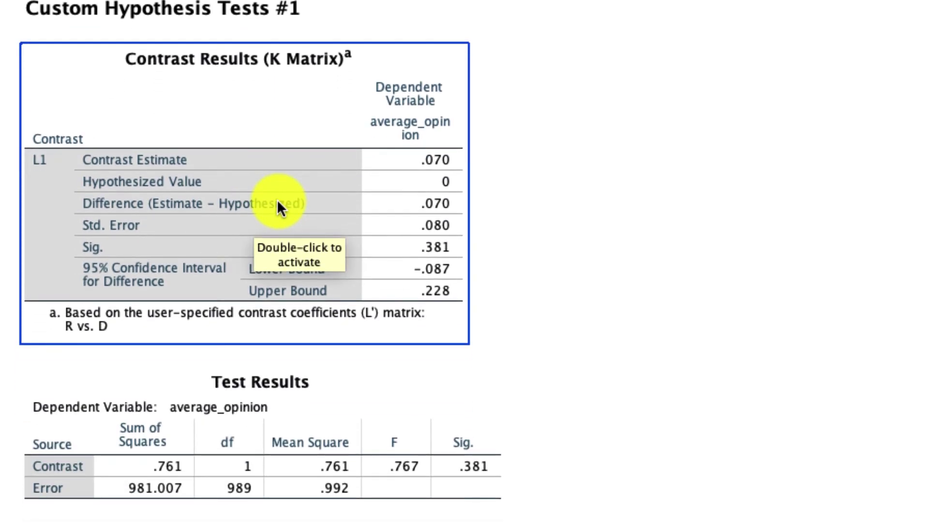
left_click(404, 447)
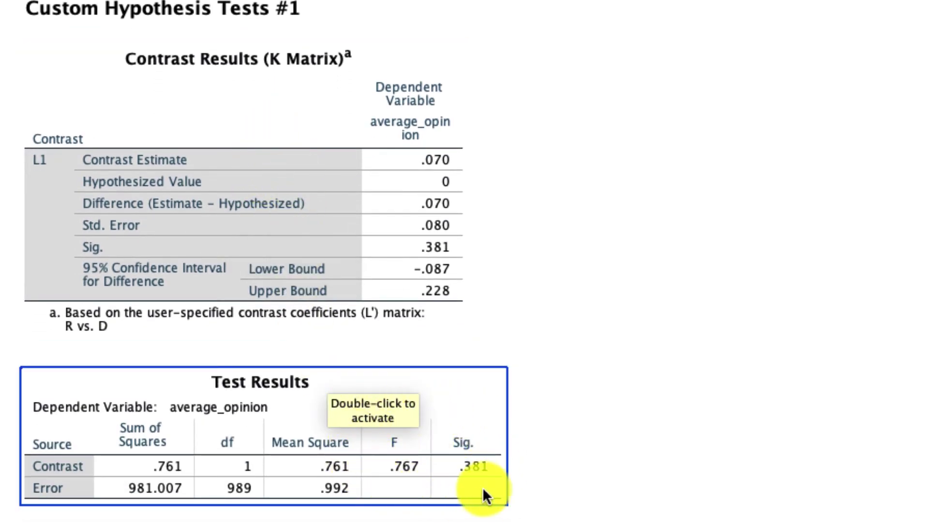
scroll(484, 494, "down", 5)
scroll(482, 487, "down", 12)
Review R+D vs I+L (Sig. .059) and R vs D+I+L+O (Sig. .119) results, then return to the syntax
left_click(452, 292)
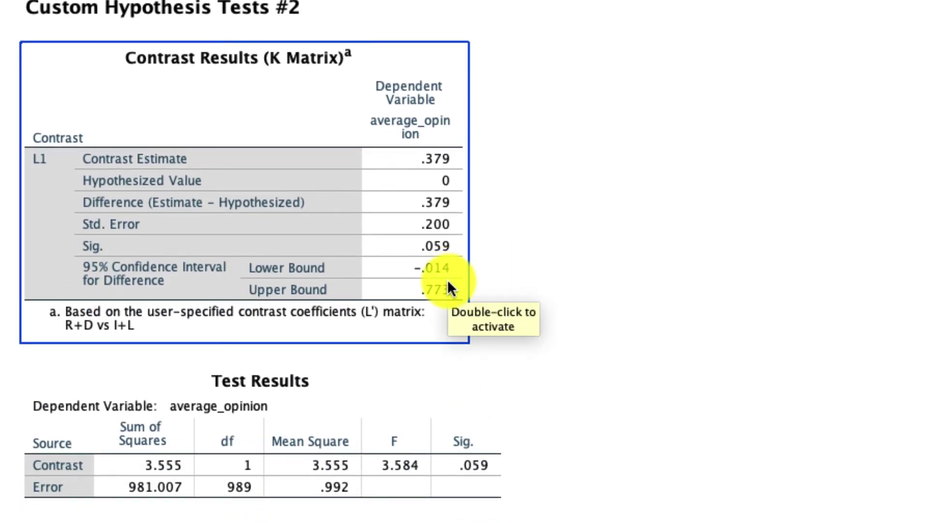
left_click(485, 456)
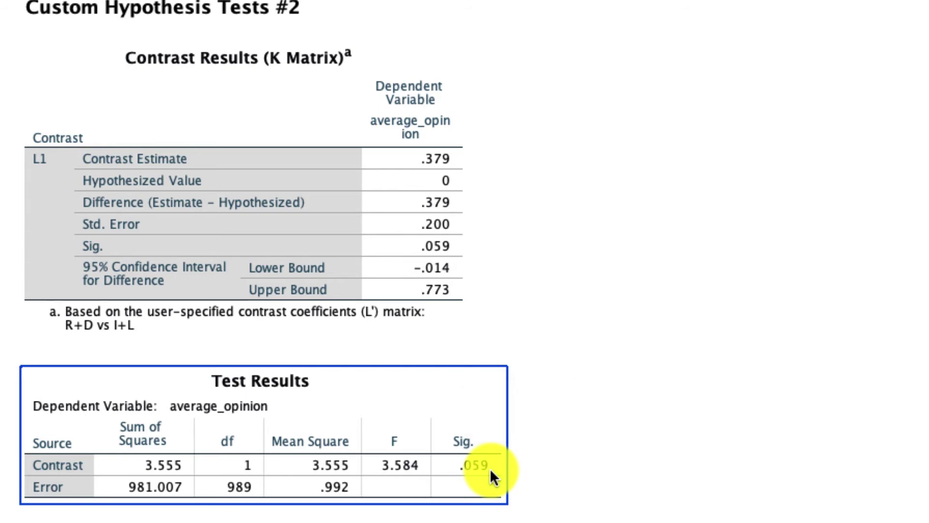
scroll(490, 468, "down", 12)
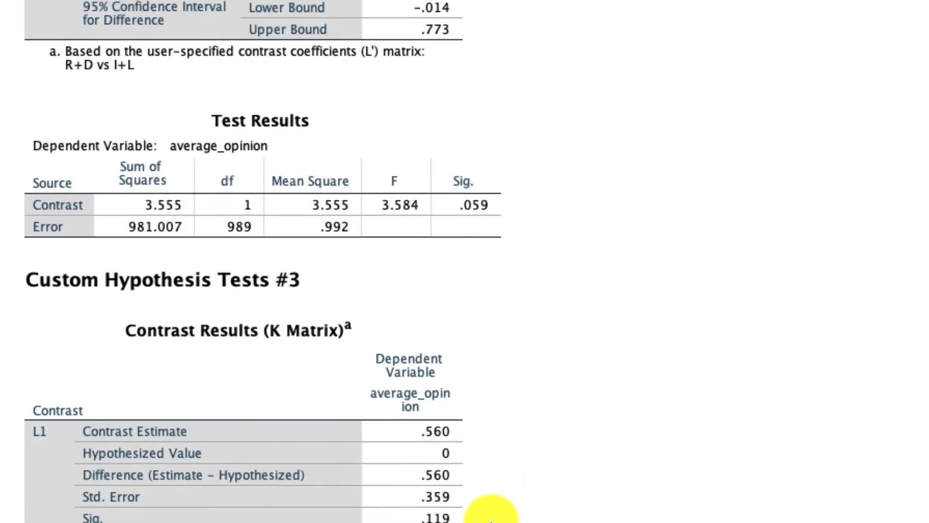
left_click(433, 503)
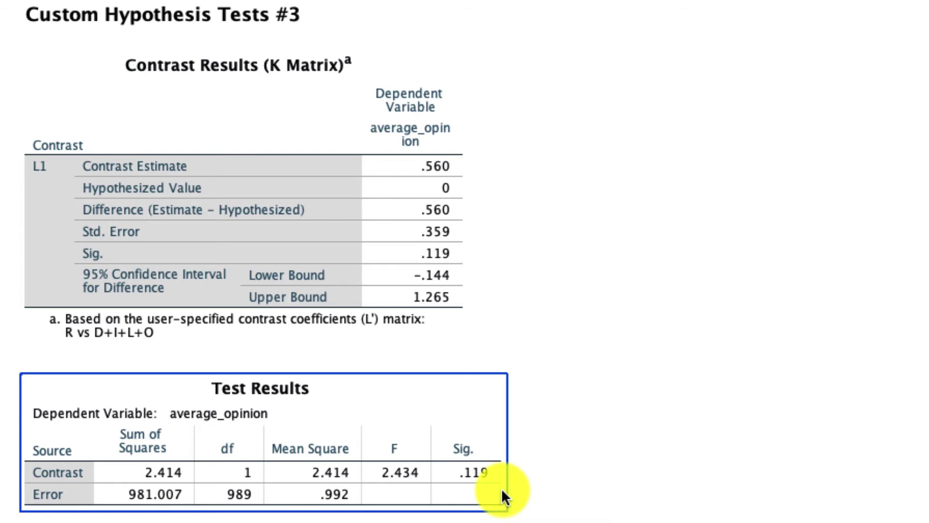
left_click(607, 351)
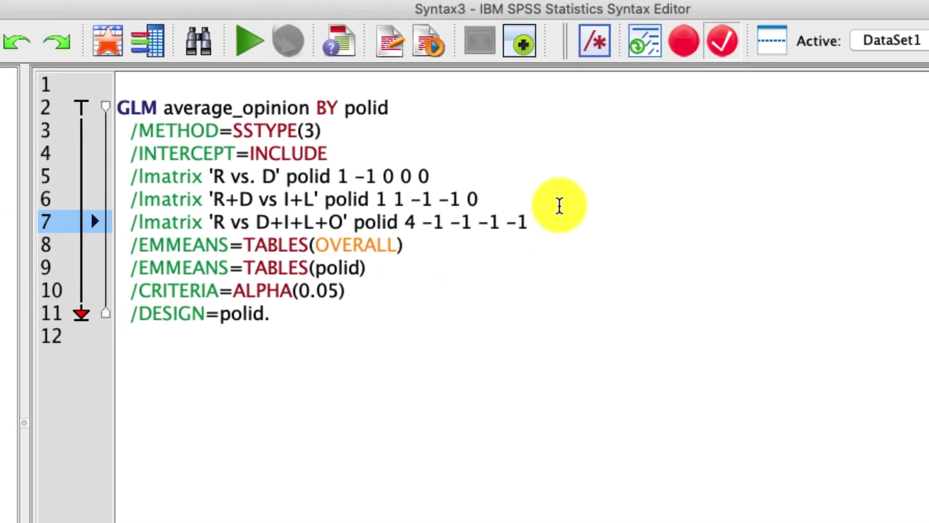
left_click(374, 162)
Highlight the three /lmatrix contrast lines and the 4 -1 -1 -1 -1 coefficients for review
left_click_drag(374, 162, 590, 222)
left_click(534, 227)
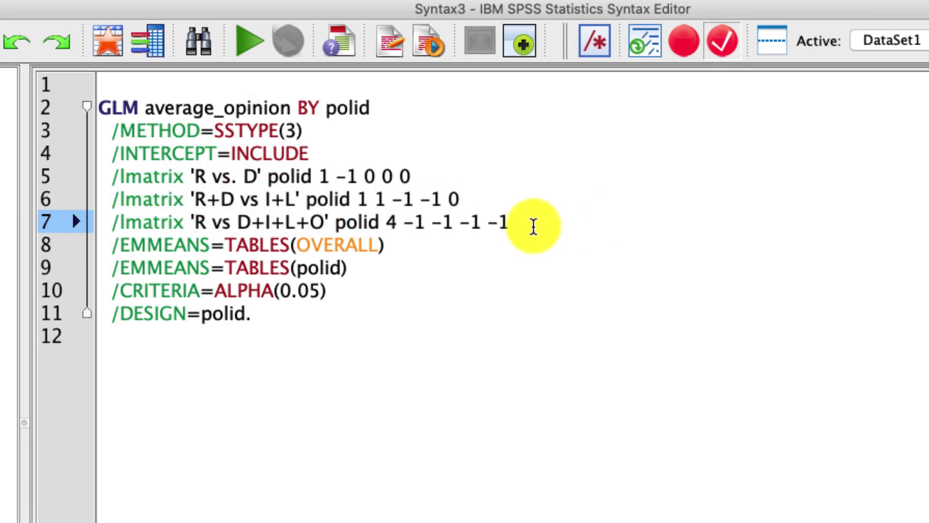
left_click_drag(533, 224, 387, 222)
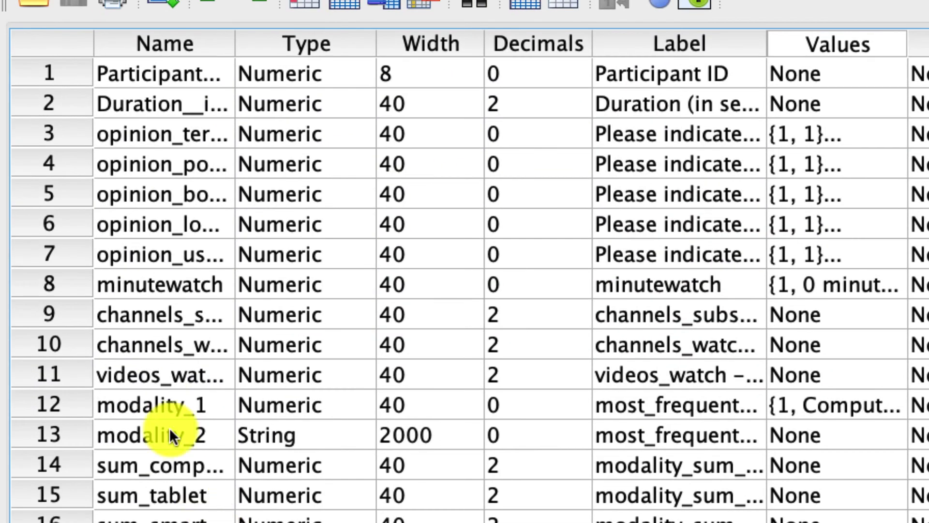
Open the Value Labels dialog for minutewatch in Variable View
left_click(160, 285)
left_click(878, 286)
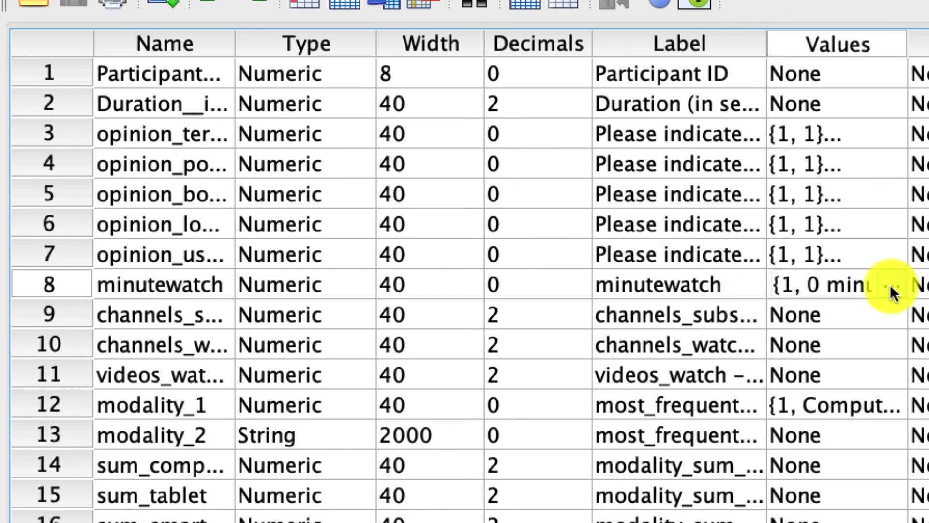
left_click(869, 272)
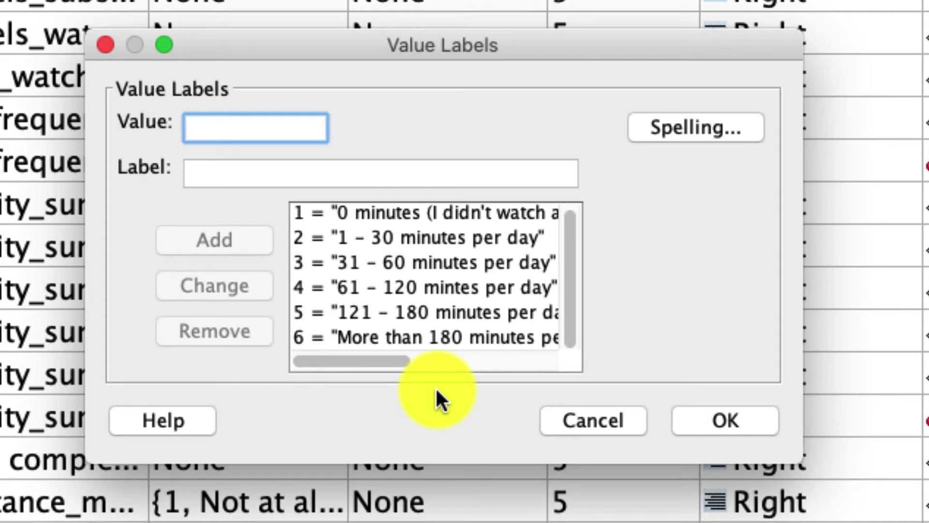
Look over minutewatch's labels for values 1 through 5, then cancel without changes
left_click(356, 220)
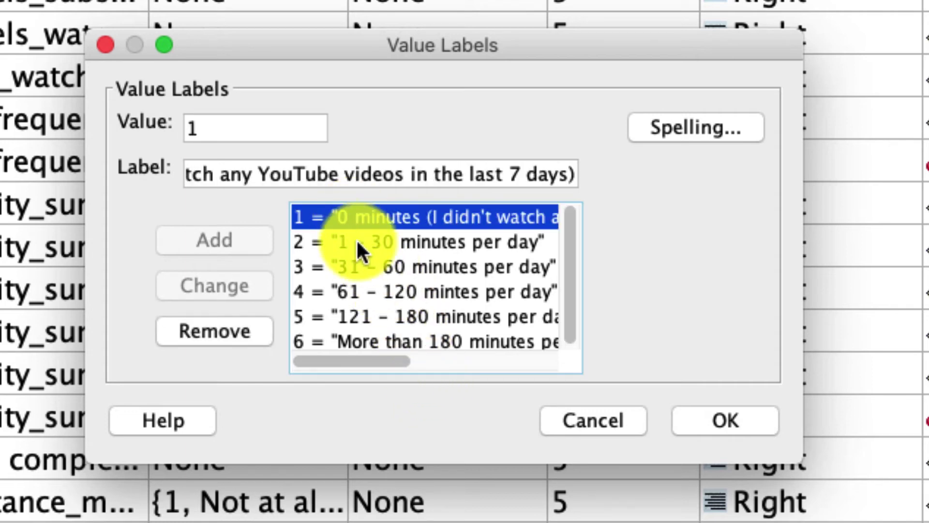
left_click(364, 255)
left_click(356, 218)
left_click(359, 245)
left_click(364, 256)
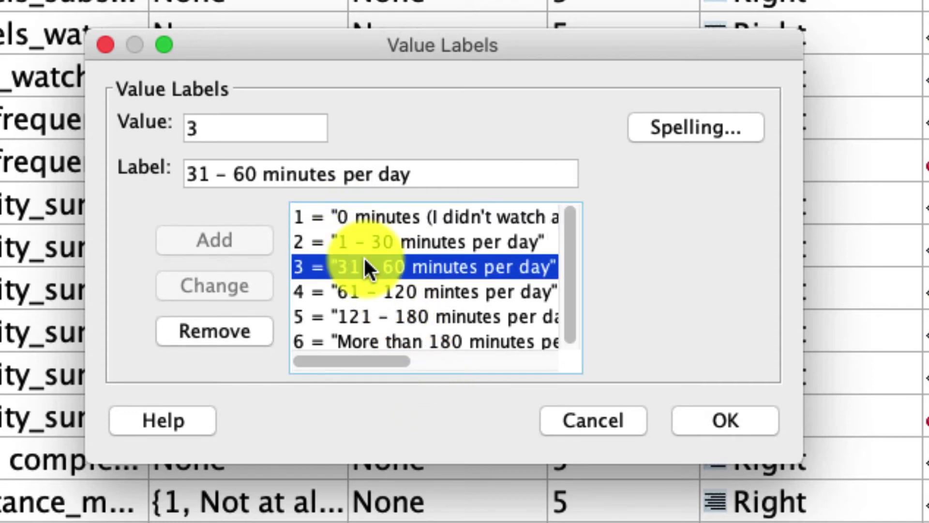
left_click(353, 291)
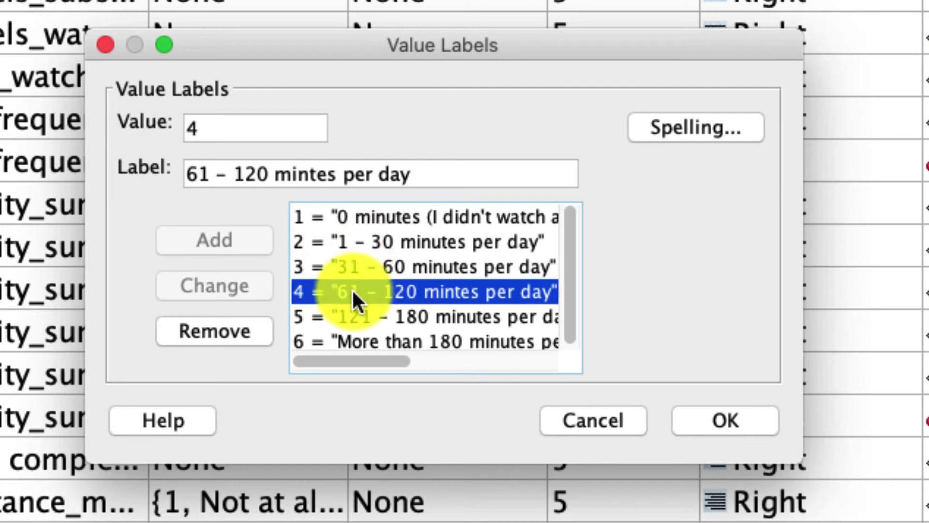
left_click(358, 316)
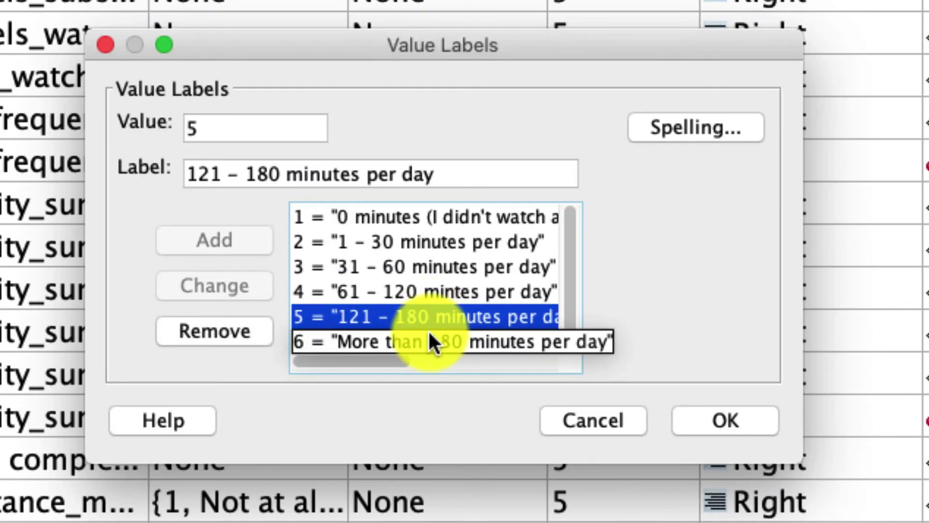
left_click(726, 420)
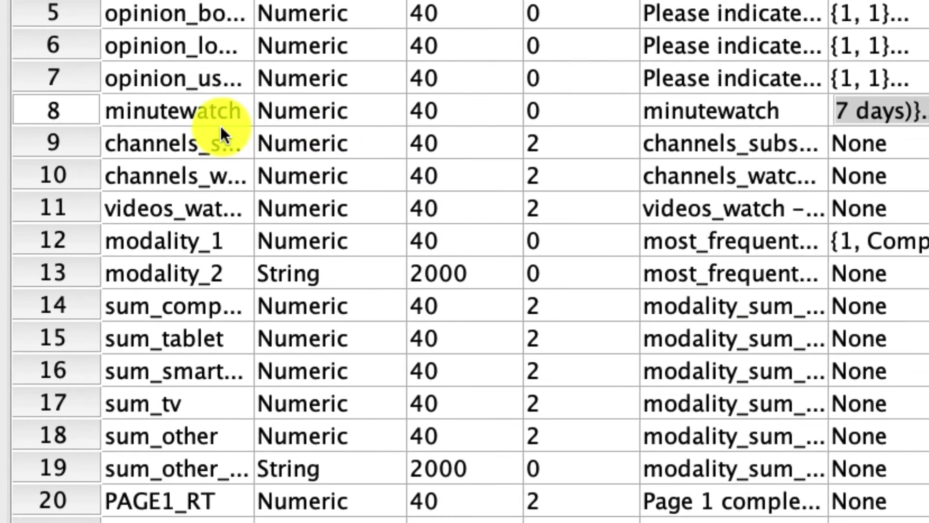
left_click(205, 109)
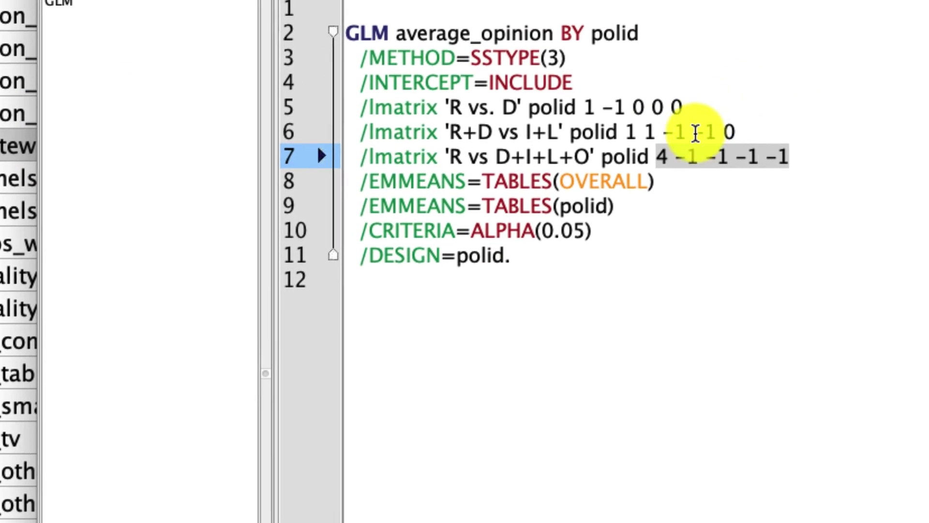
Delete the three polid /lmatrix contrast lines from the GLM syntax
left_click_drag(522, 214, 95, 174)
key("BackSpace")
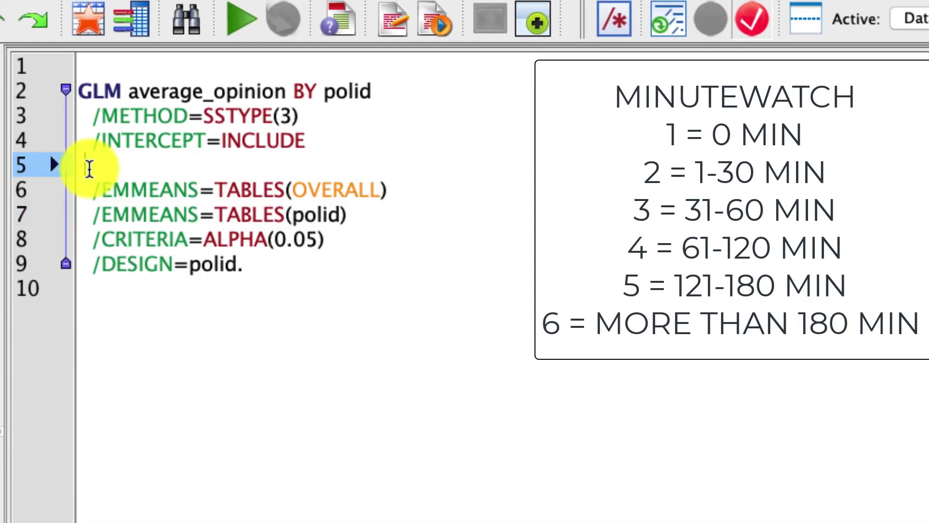
key("BackSpace")
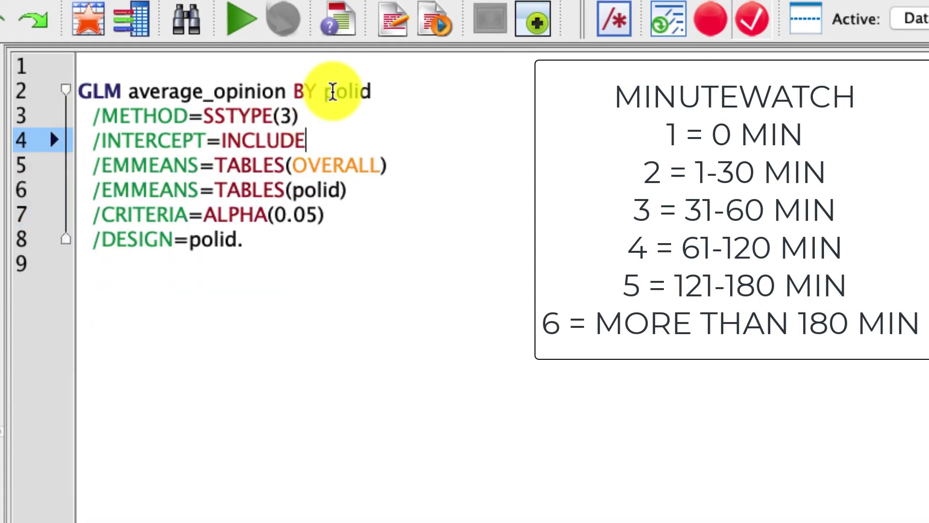
Replace polid with minutewatch in the GLM, EMMEANS and DESIGN lines
double_click(340, 92)
type("minutewatch")
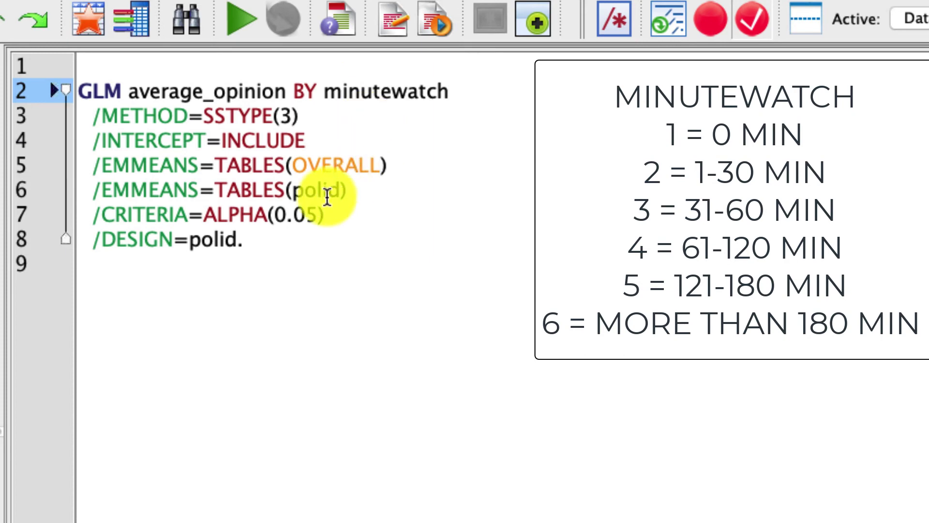
left_click_drag(341, 190, 299, 188)
type("minutewatch")
double_click(234, 238)
type("minutewatch")
Start a new line /lmatrix '1,2,3 vs 4,5' minutewatch after INTERCEPT
left_click(394, 129)
key("Return")
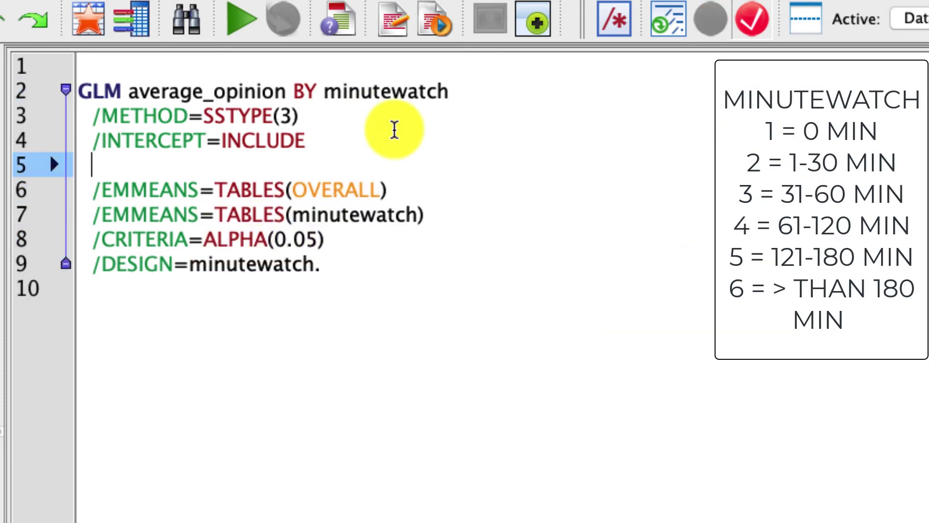
type("/lmatrix")
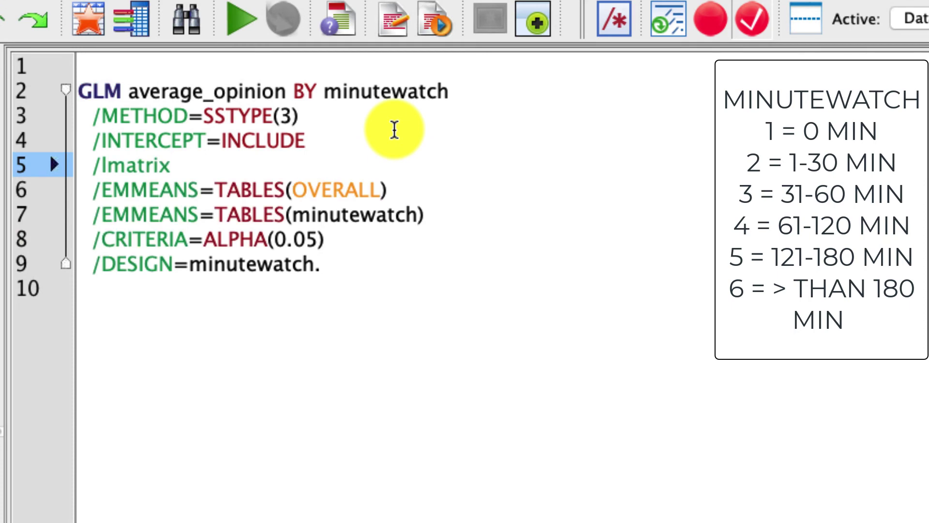
type(" '1,")
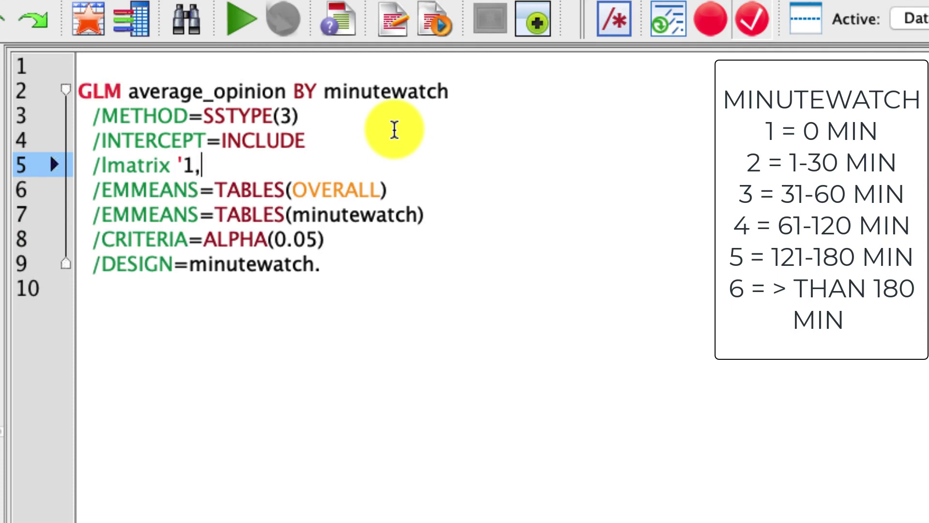
type("2,3 vs 4")
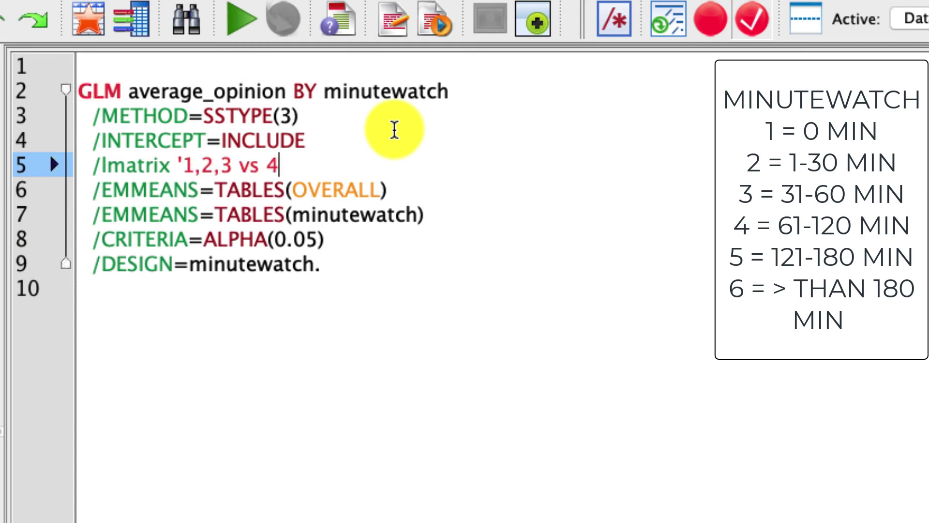
type(",5'")
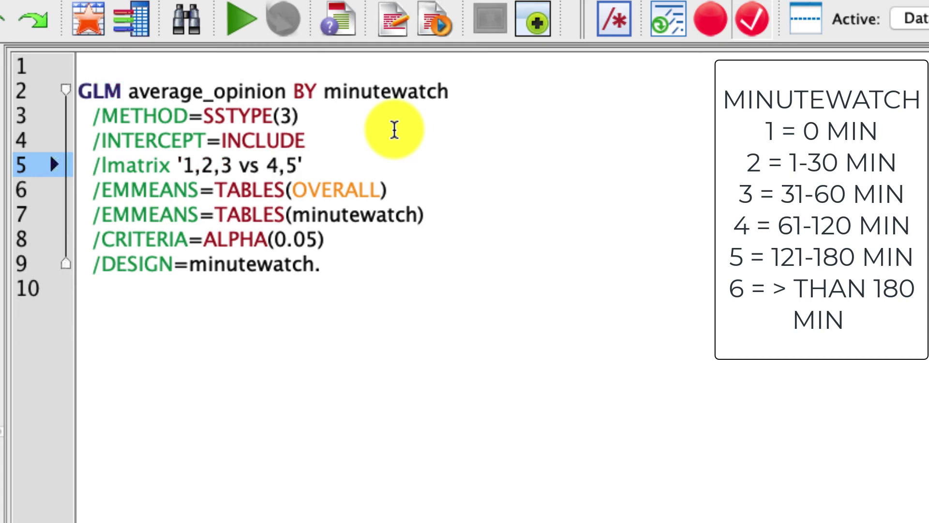
type("minutewatch")
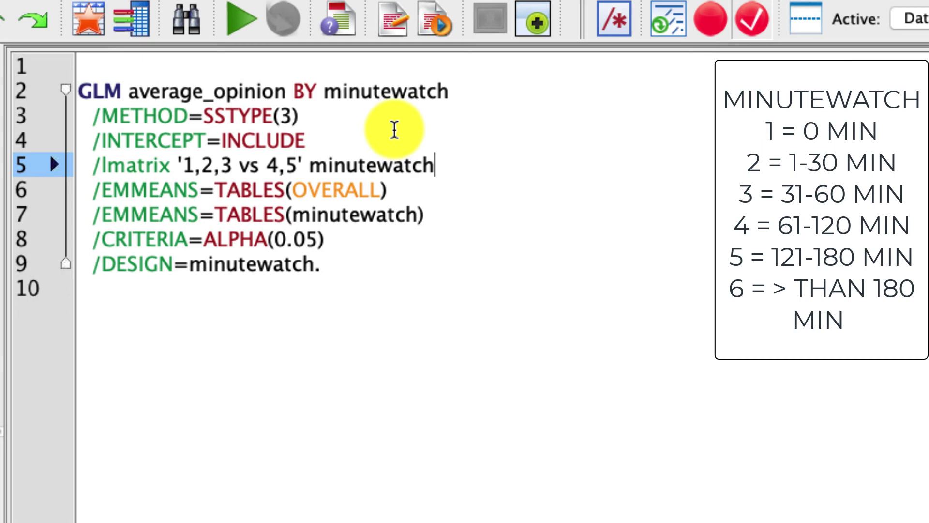
Give the minutewatch contrast weights 1/3 1/3 1/3 -1/2 -1/2 0, checked against groups 1,2,3 vs 4,5
type("1/3")
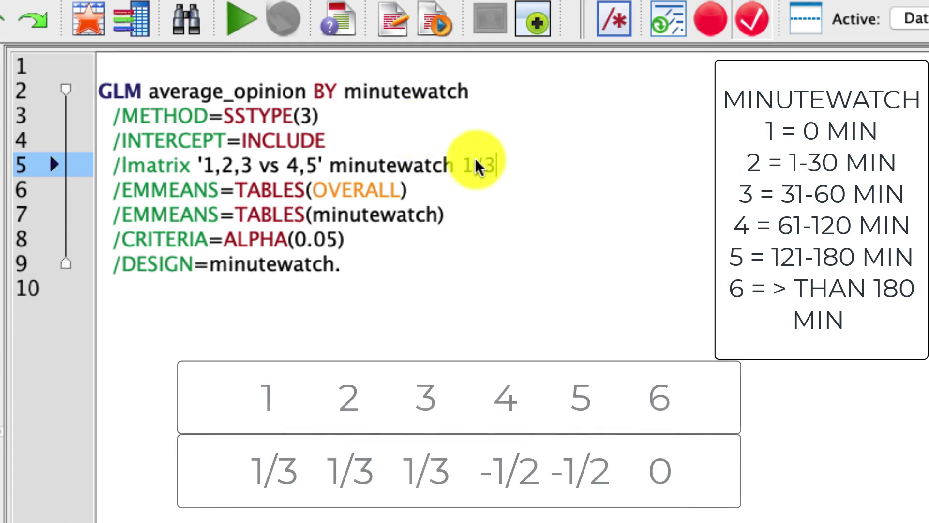
type(" 1/3 1/3 ")
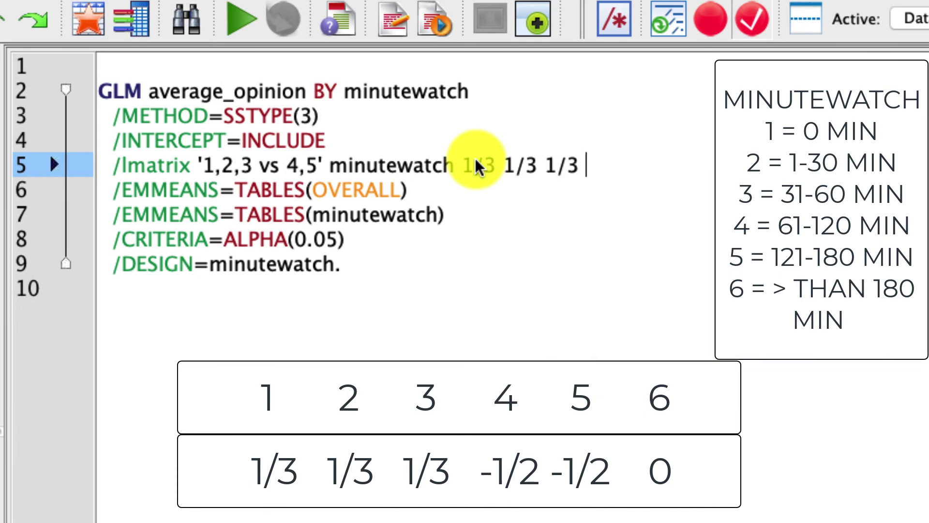
type("-1/2 -1/2 0")
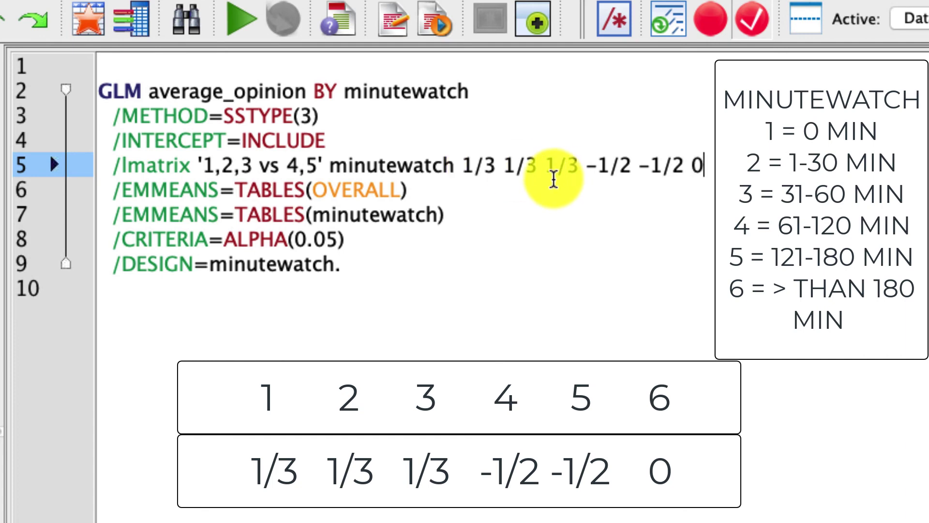
left_click_drag(580, 166, 459, 172)
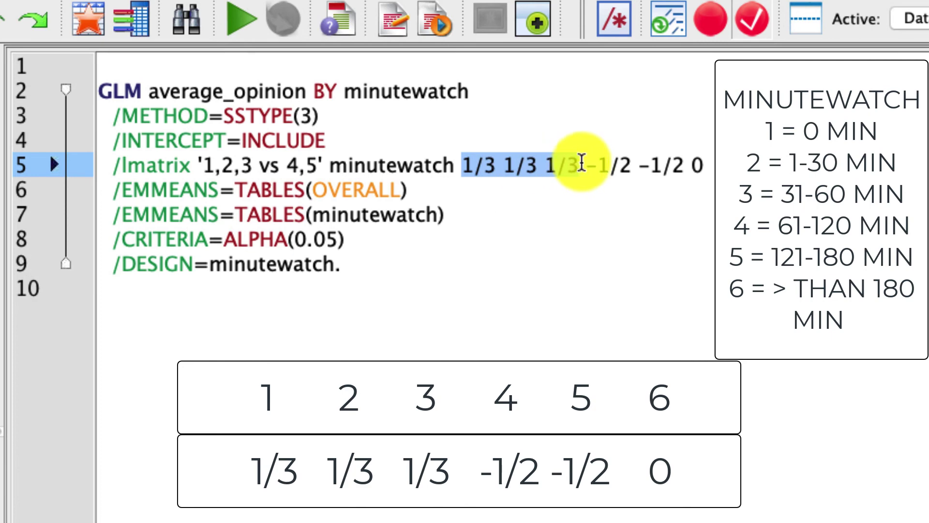
left_click_drag(586, 164, 687, 164)
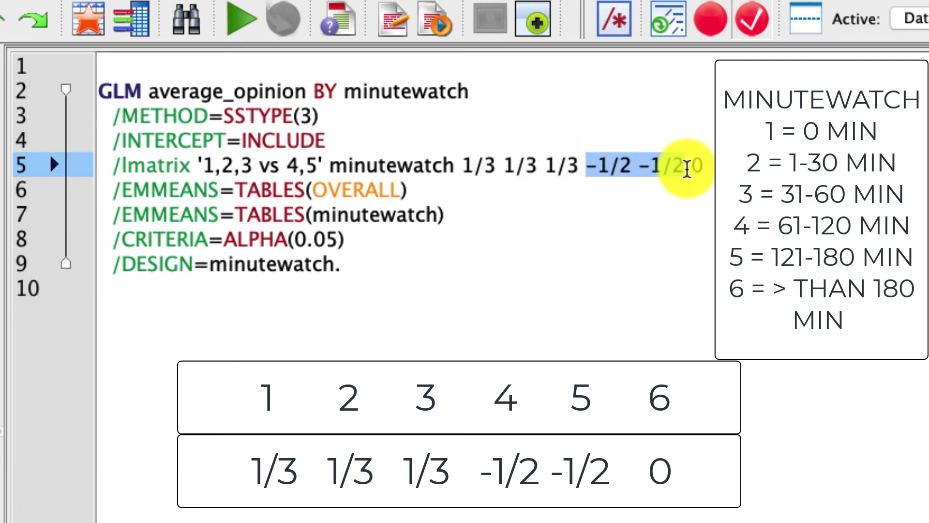
left_click(700, 167)
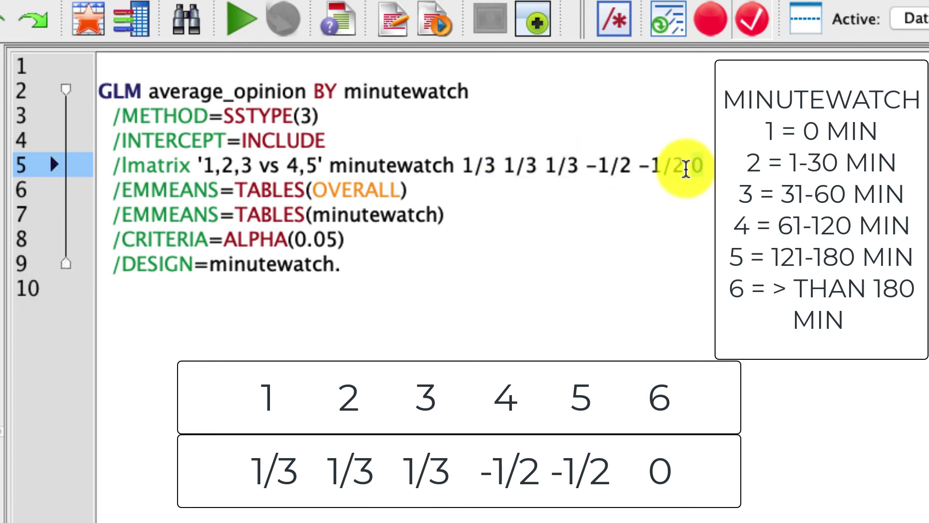
left_click_drag(259, 162, 203, 170)
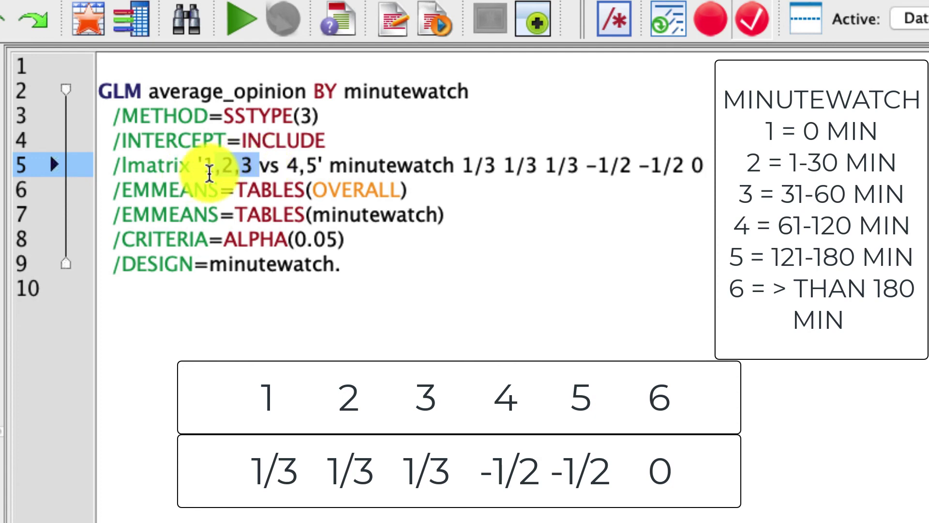
left_click_drag(287, 167, 315, 170)
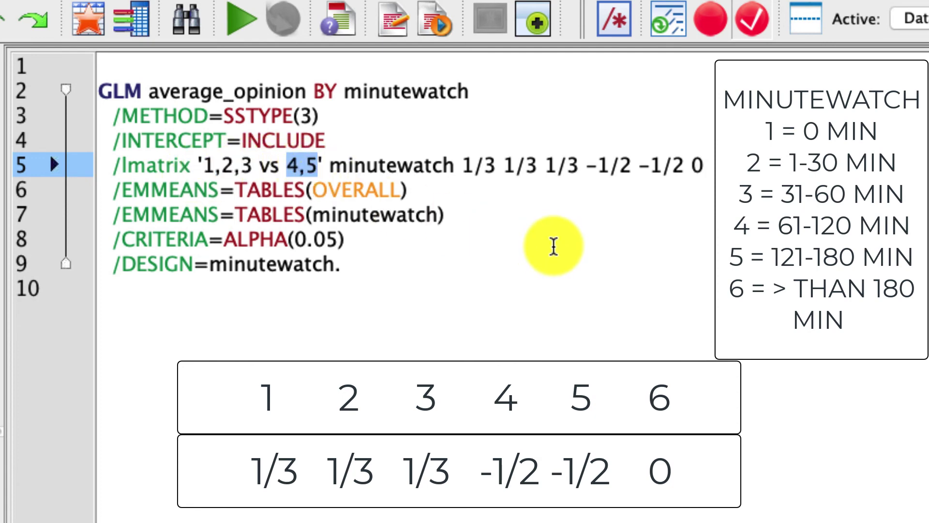
left_click(535, 235)
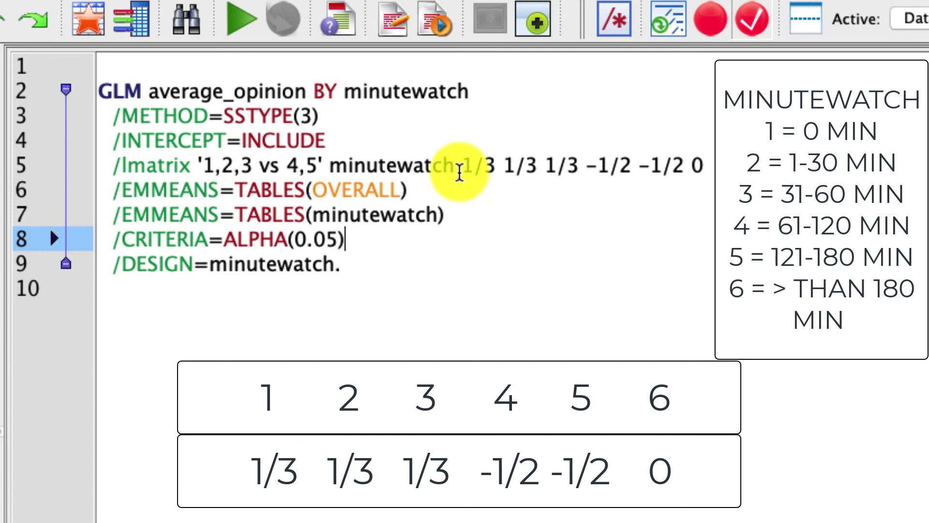
Run the syntax and review the '1,2,3 vs 4,5' results: estimate -.641, F 38.878, Sig. .000
left_click(239, 24)
scroll(538, 228, "down", 10)
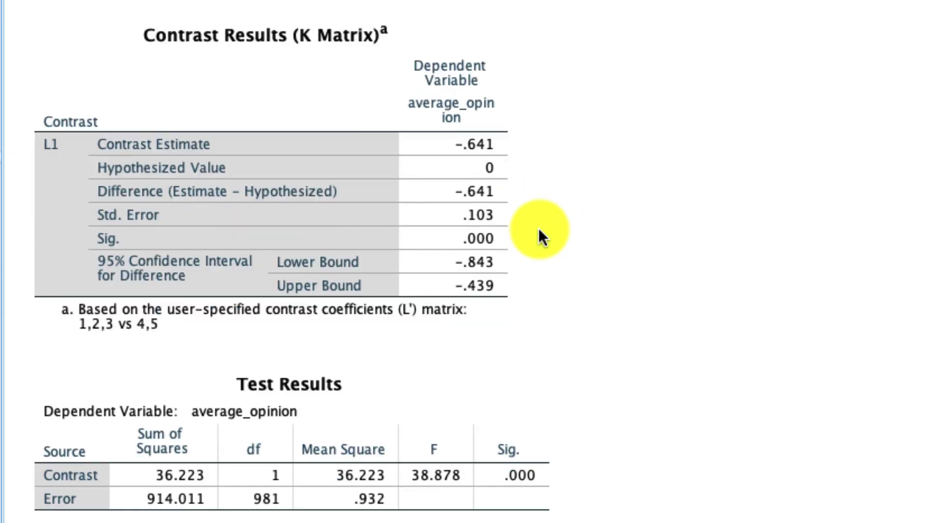
left_click(457, 472)
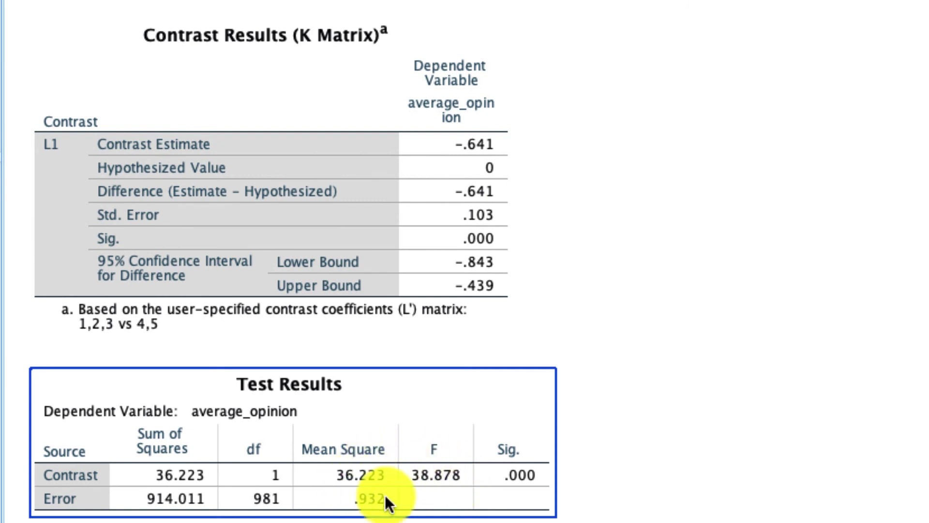
left_click(567, 478)
left_click(493, 422)
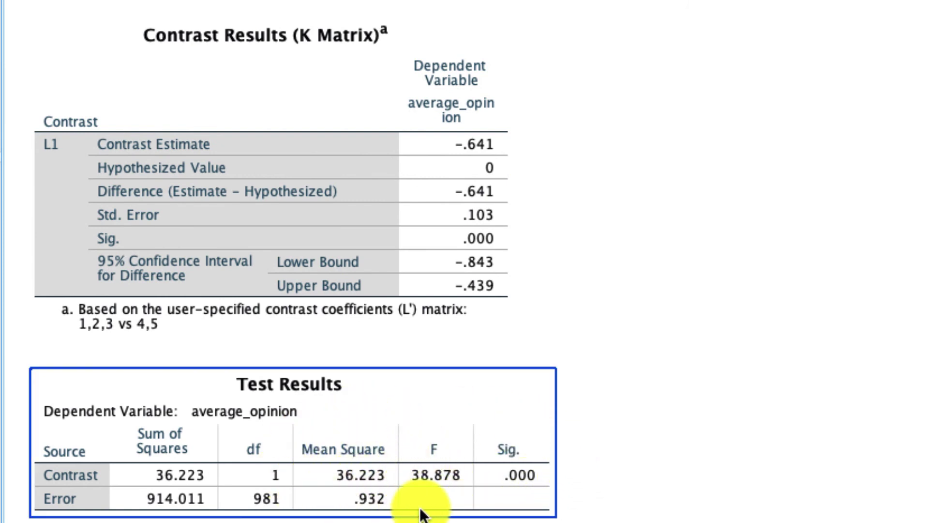
left_click(428, 242)
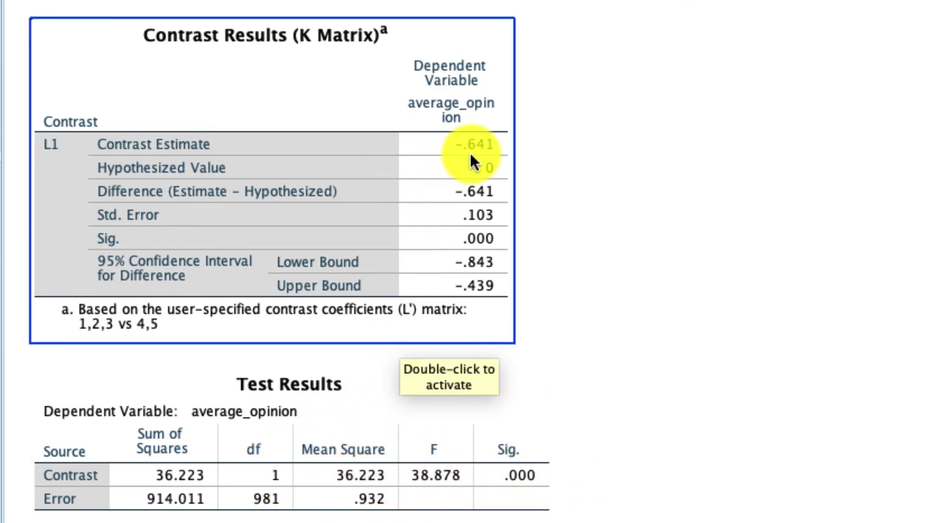